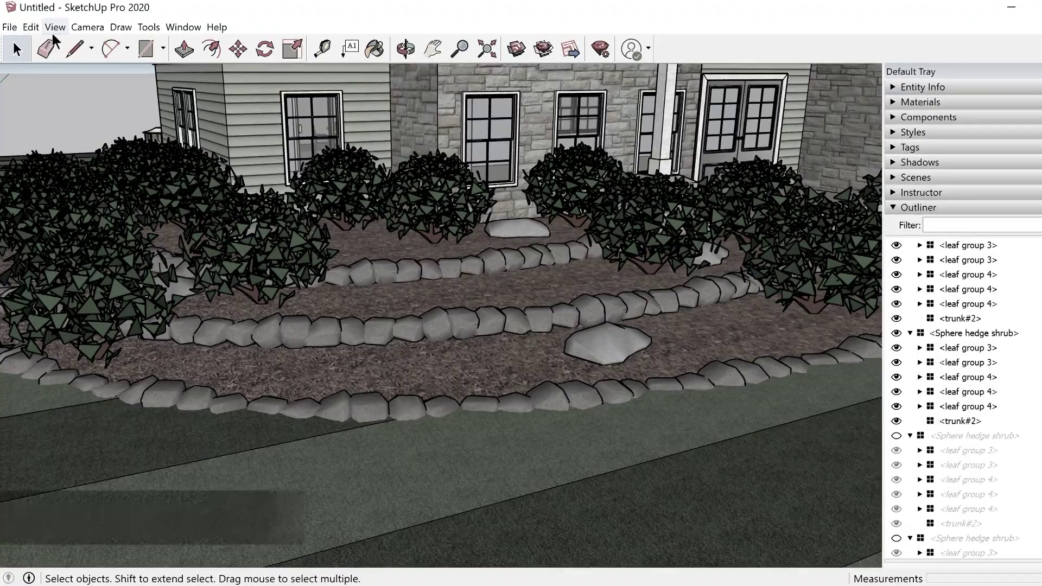
Turn View > Show Hidden Geometry on, then off again.
{"action": "left_click", "coordinate": [54, 28]}
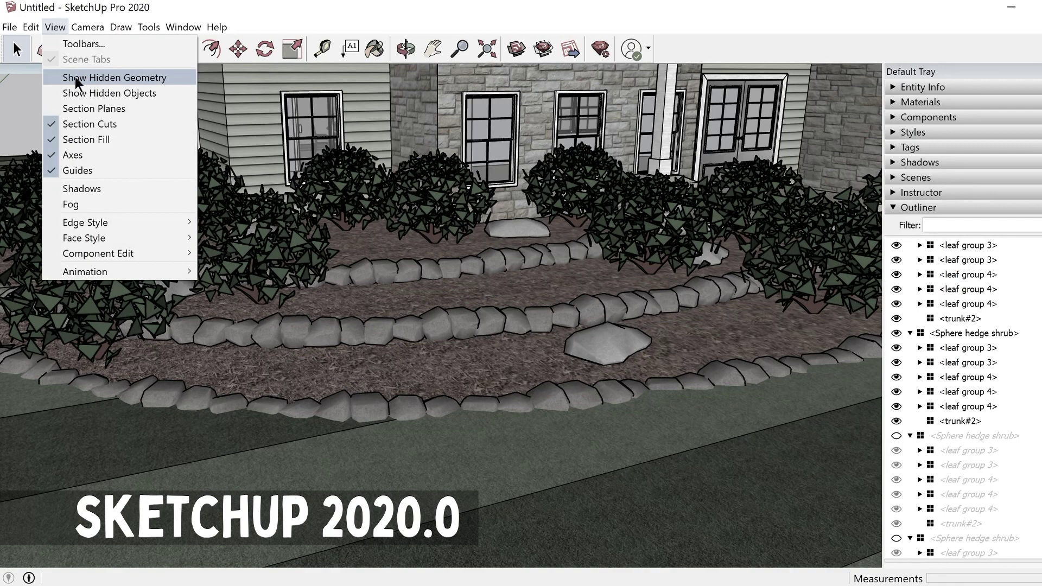
{"action": "left_click", "coordinate": [75, 77]}
{"action": "left_click", "coordinate": [57, 27]}
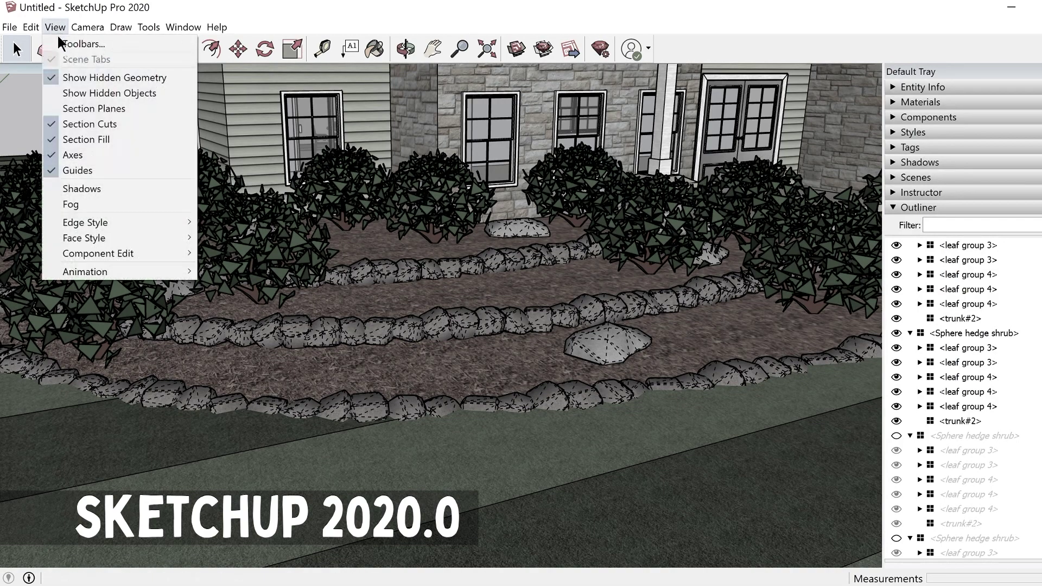
{"action": "left_click", "coordinate": [81, 79]}
Enable Show Hidden Objects and have the scene save Hidden Geometry & Objects.
{"action": "left_click", "coordinate": [55, 26]}
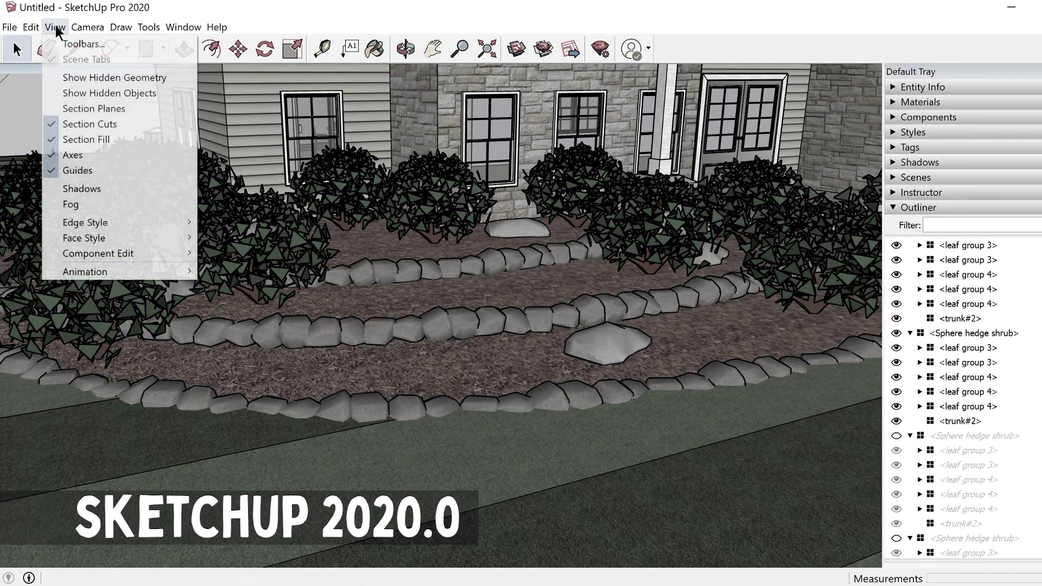
{"action": "left_click", "coordinate": [73, 94]}
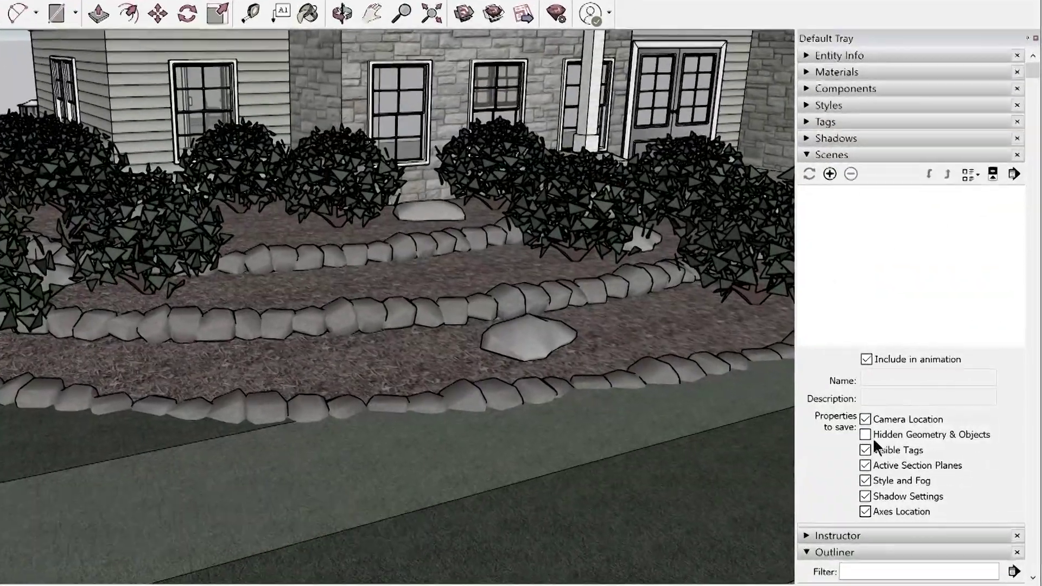
{"action": "left_click", "coordinate": [874, 434]}
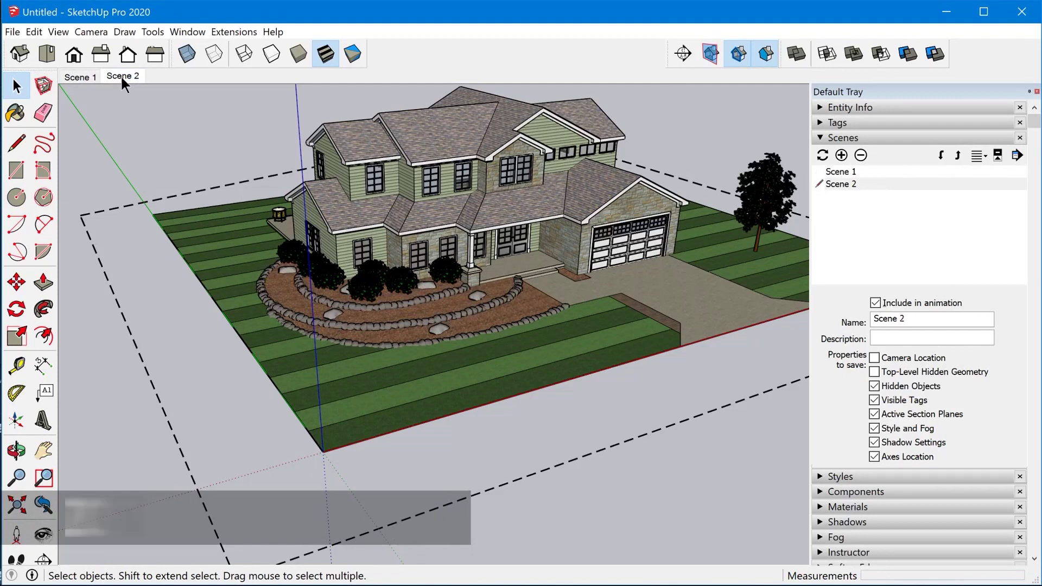
{"action": "left_click", "coordinate": [79, 76]}
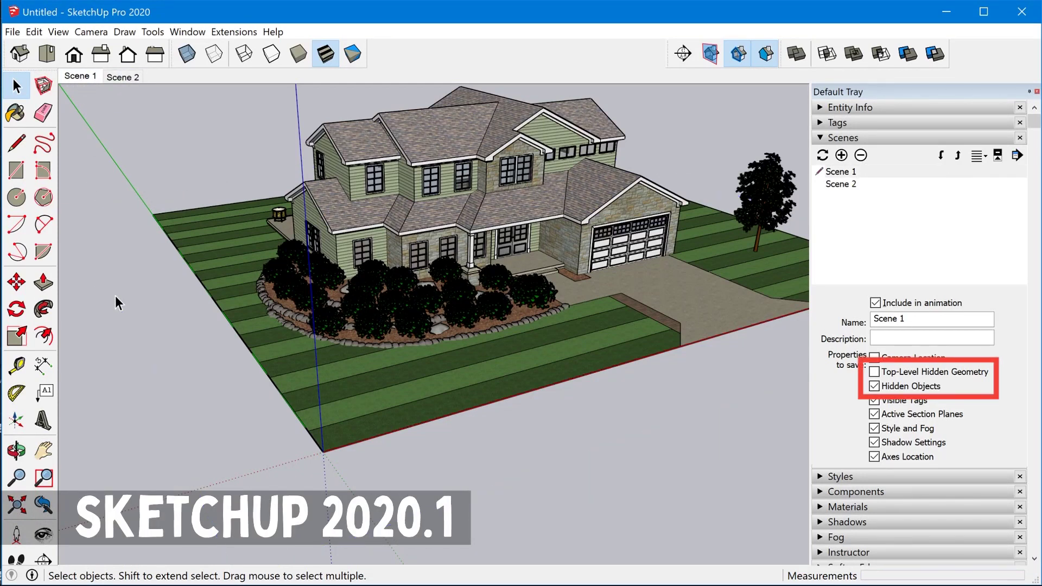
{"action": "left_click", "coordinate": [121, 77]}
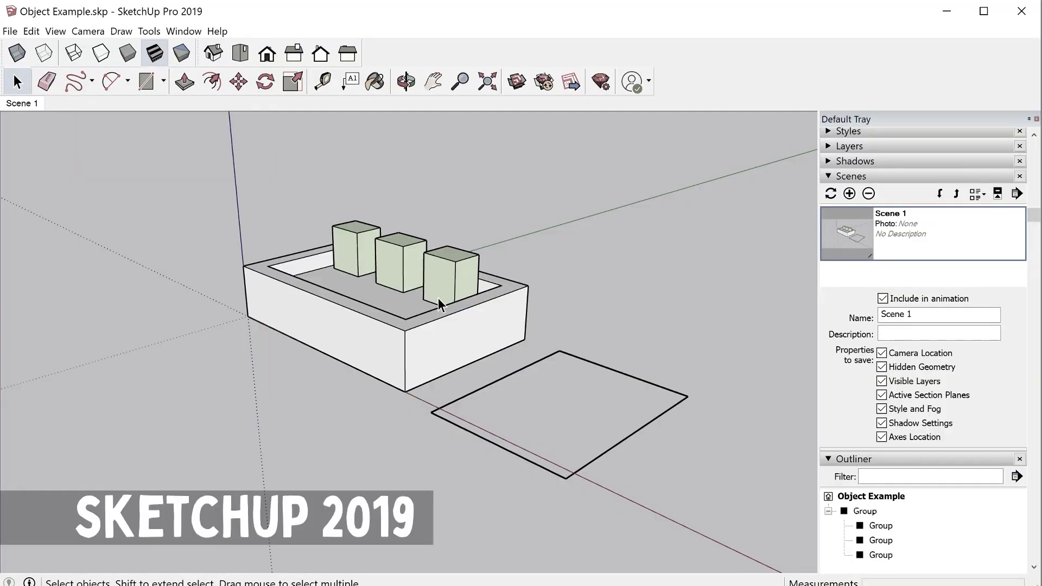
Select the three cubes and hide them.
{"action": "left_click", "coordinate": [438, 298]}
{"action": "left_click", "coordinate": [367, 257], "text": "ctrl"}
{"action": "left_click", "coordinate": [401, 263], "text": "ctrl"}
{"action": "right_click", "coordinate": [409, 259]}
{"action": "left_click", "coordinate": [434, 298]}
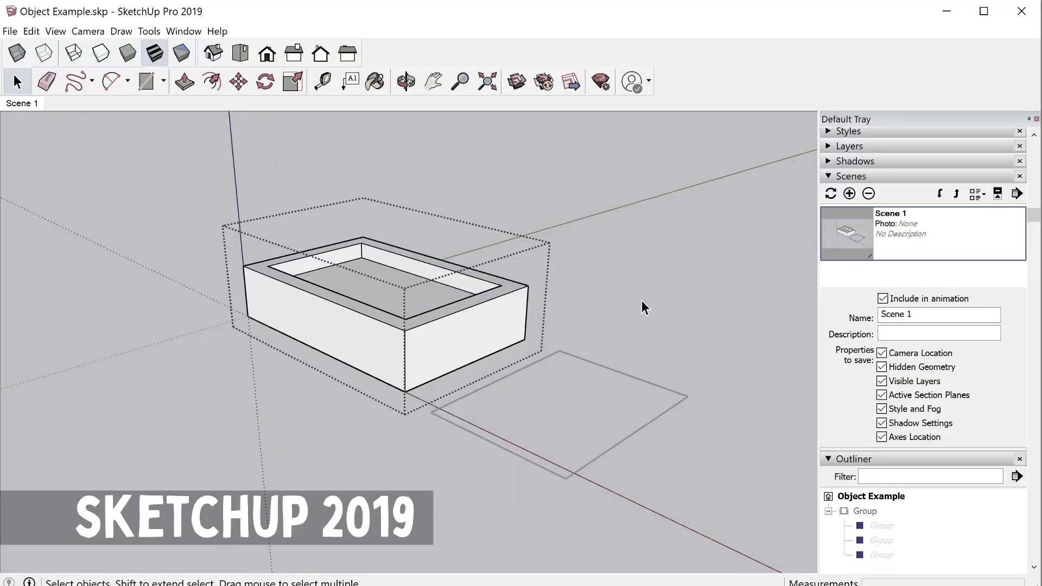
Add Scene 2 without the cubes and compare it with Scene 1.
{"action": "left_click", "coordinate": [850, 194]}
{"action": "left_click", "coordinate": [25, 106]}
{"action": "left_click", "coordinate": [59, 104]}
{"action": "left_click", "coordinate": [18, 106]}
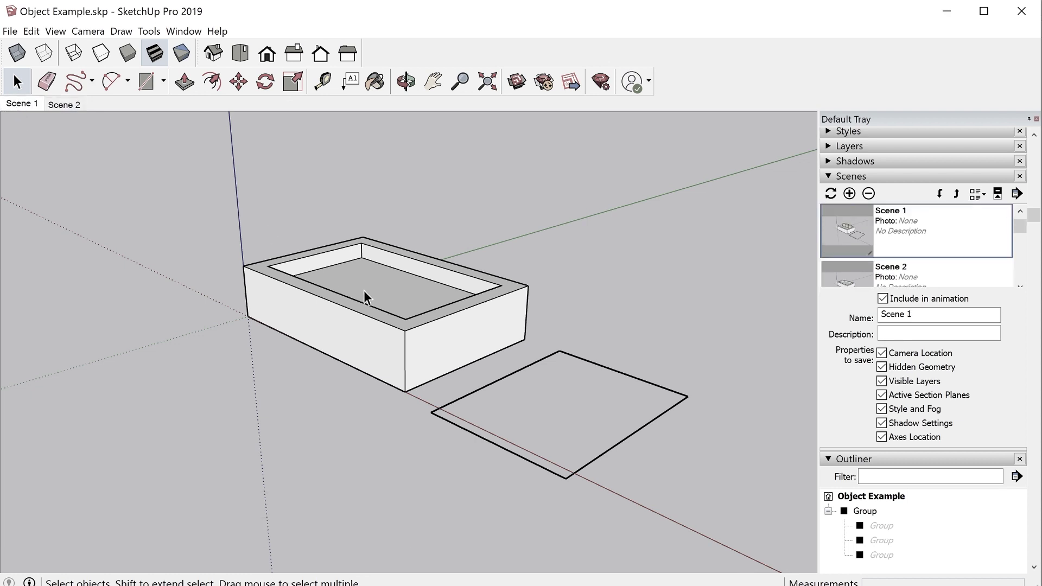
Unhide all hidden geometry with Edit > Unhide > All.
{"action": "left_click", "coordinate": [32, 31]}
{"action": "mouse_move", "coordinate": [48, 240]}
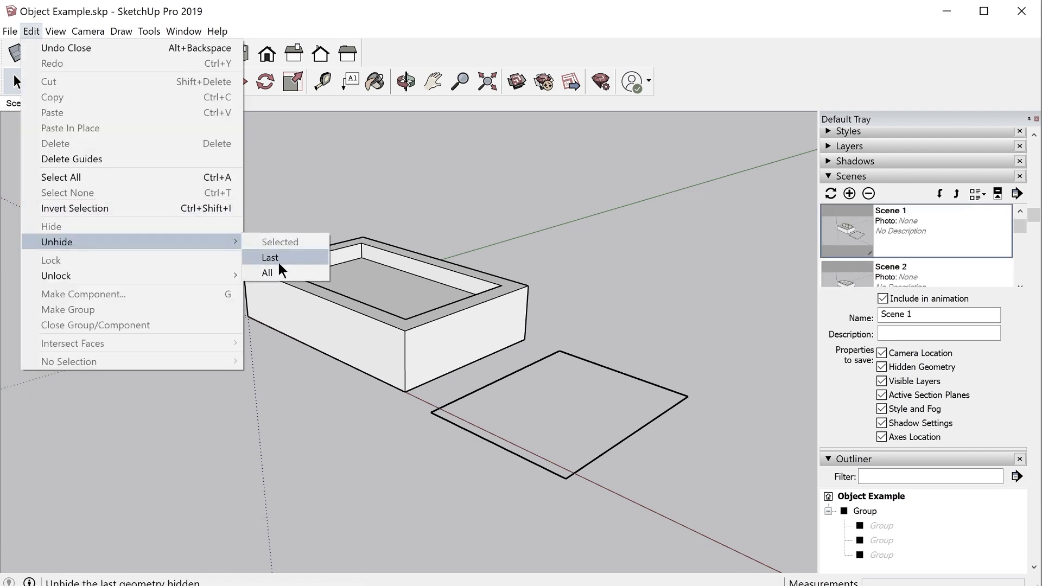
{"action": "left_click", "coordinate": [282, 270]}
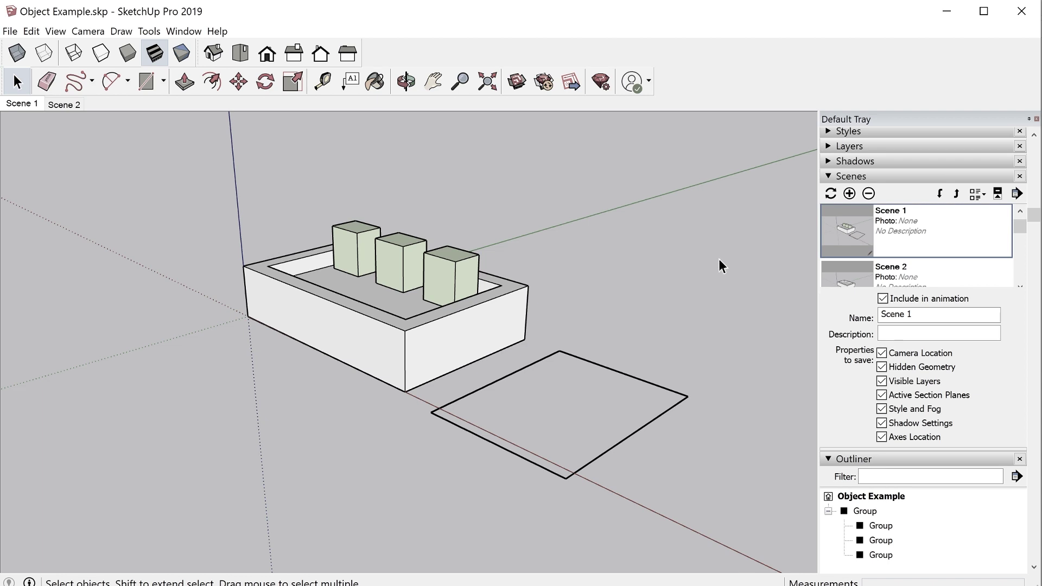
Hide the square face and the outer box group.
{"action": "left_click", "coordinate": [526, 363]}
{"action": "right_click", "coordinate": [526, 364]}
{"action": "left_click", "coordinate": [562, 405]}
{"action": "right_click", "coordinate": [482, 330]}
{"action": "left_click", "coordinate": [526, 373]}
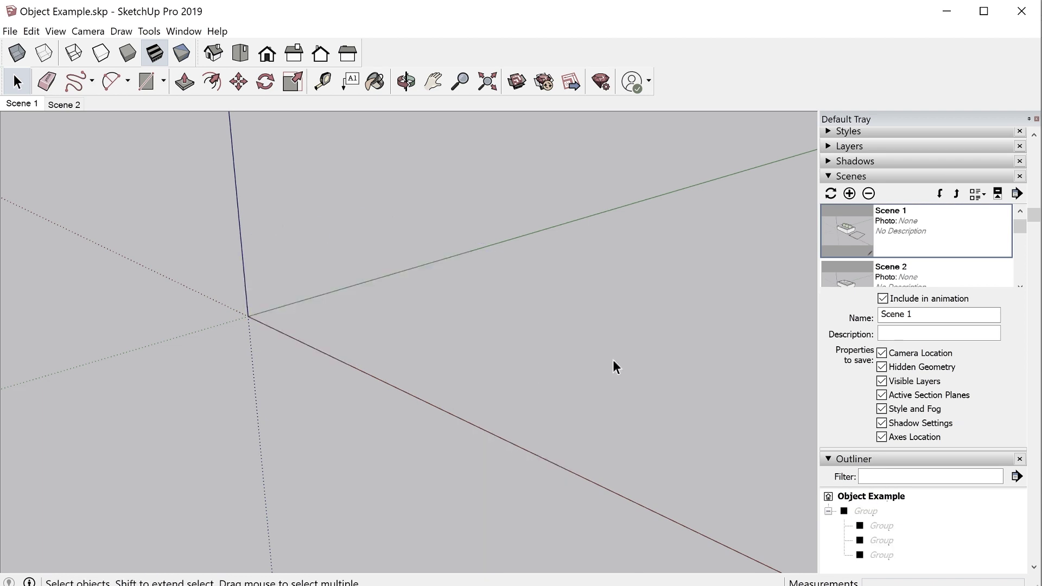
Add Scene 3 with everything hidden and compare it against Scene 1.
{"action": "left_click", "coordinate": [849, 196]}
{"action": "double_click", "coordinate": [898, 213]}
{"action": "left_click", "coordinate": [61, 104]}
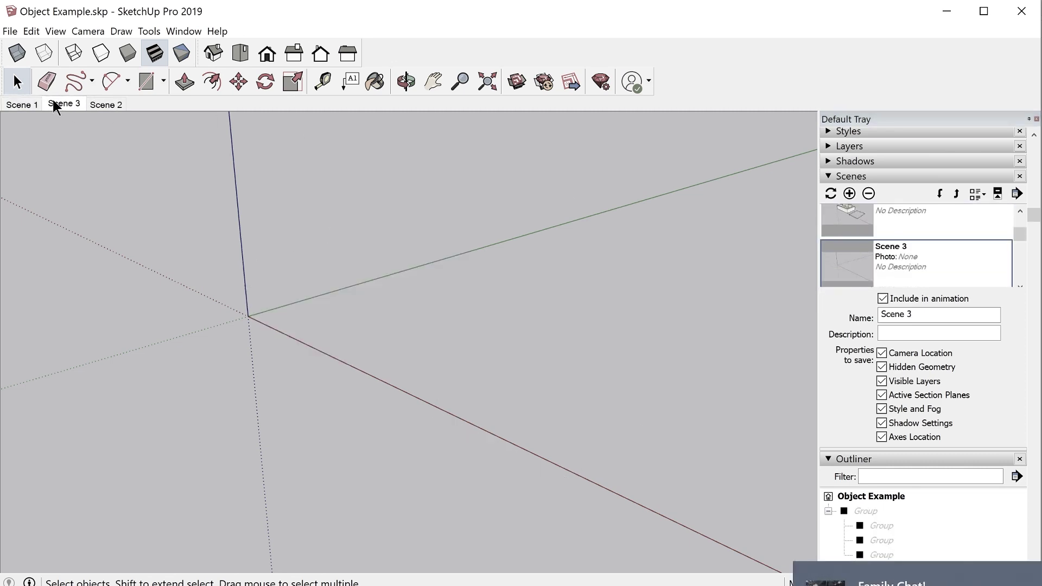
{"action": "left_click", "coordinate": [22, 104]}
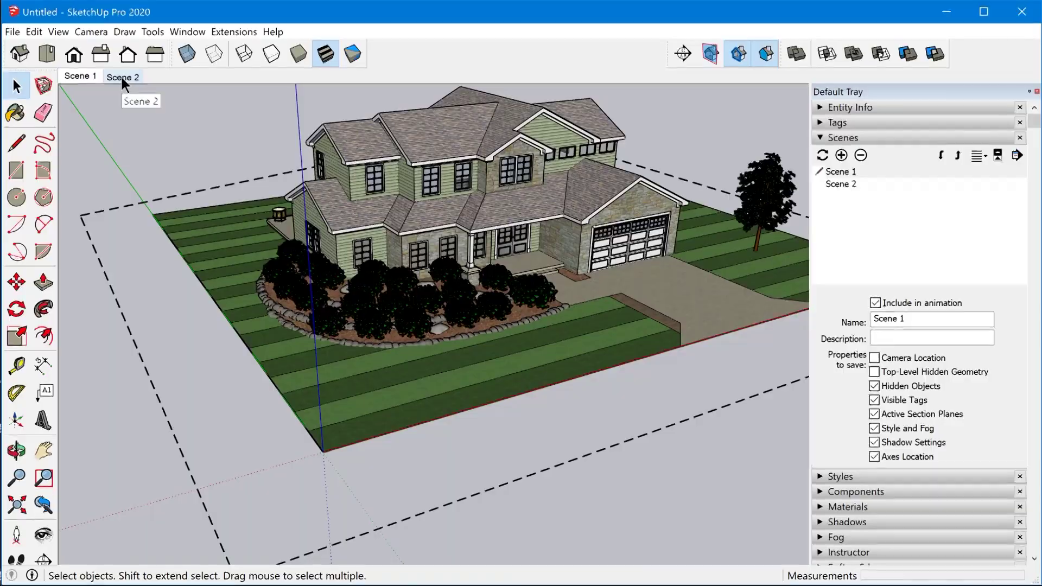
Switch from Scene 2 to Scene 1 to show the house with more shrubs.
{"action": "left_click", "coordinate": [122, 76]}
{"action": "left_click", "coordinate": [79, 75]}
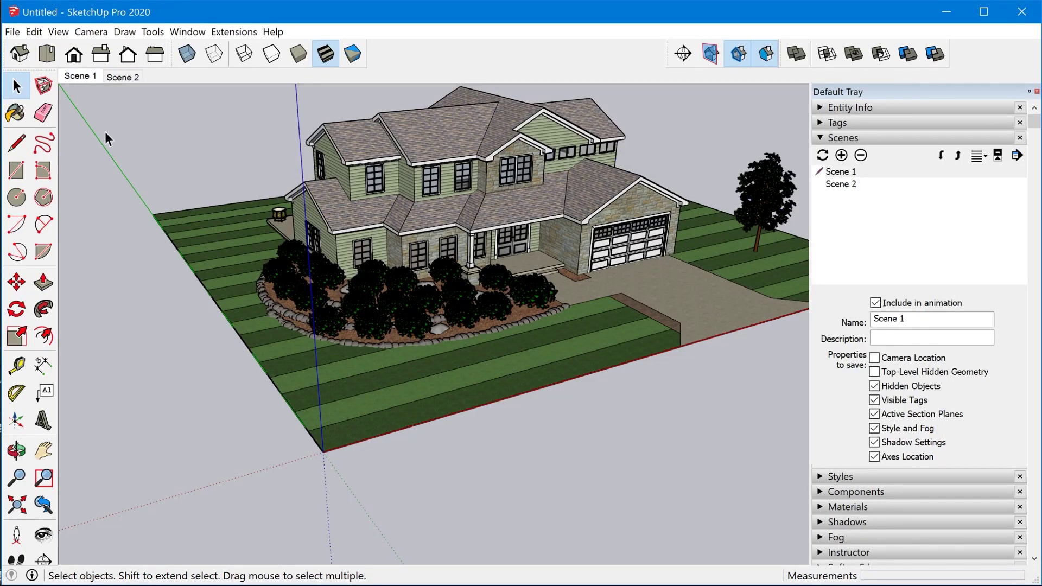
{"action": "left_click", "coordinate": [79, 77]}
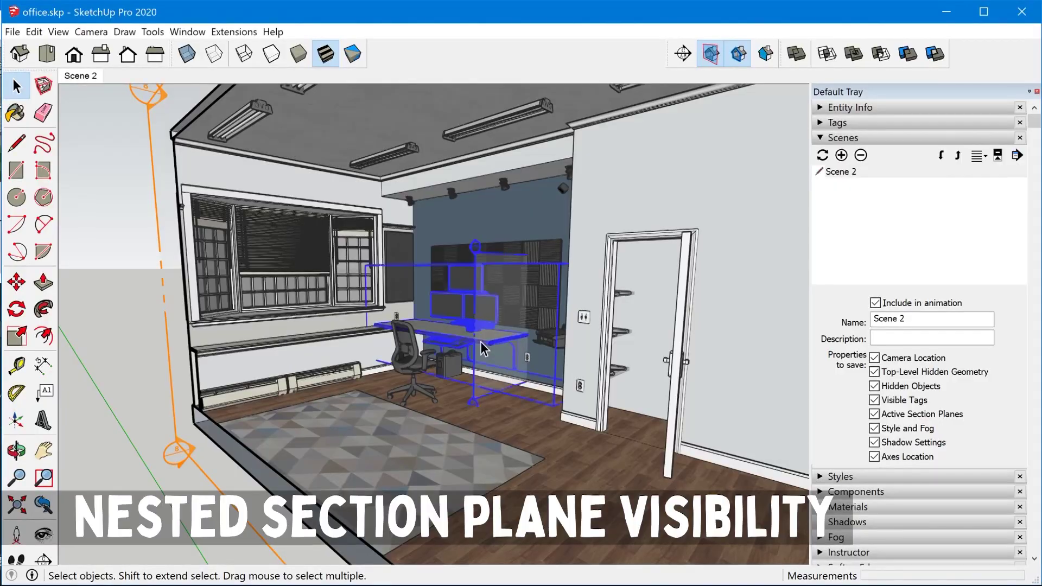
Hide the orange section plane nested inside the desk group.
{"action": "double_click", "coordinate": [480, 341]}
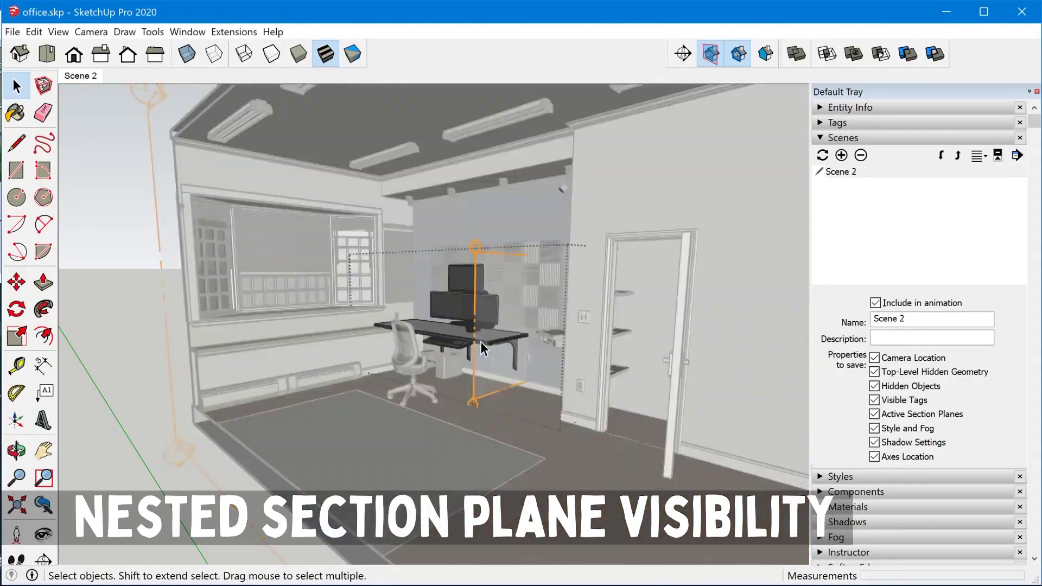
{"action": "left_click", "coordinate": [475, 331]}
{"action": "key", "text": "Delete"}
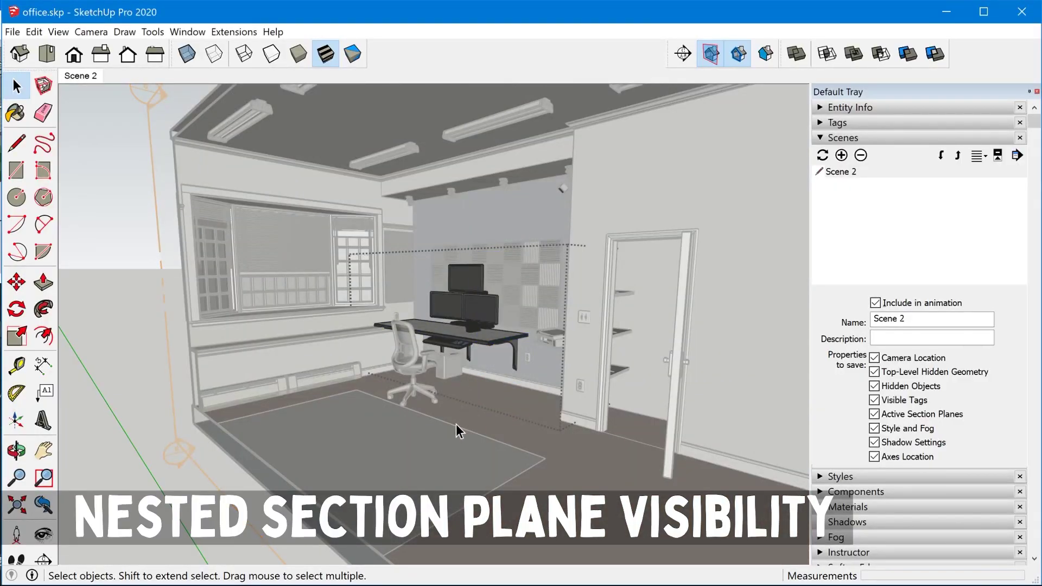
{"action": "left_click", "coordinate": [456, 424]}
Add Scene 3, then compare Scene 2 with the plane and Scene 3 without it.
{"action": "left_click", "coordinate": [843, 156]}
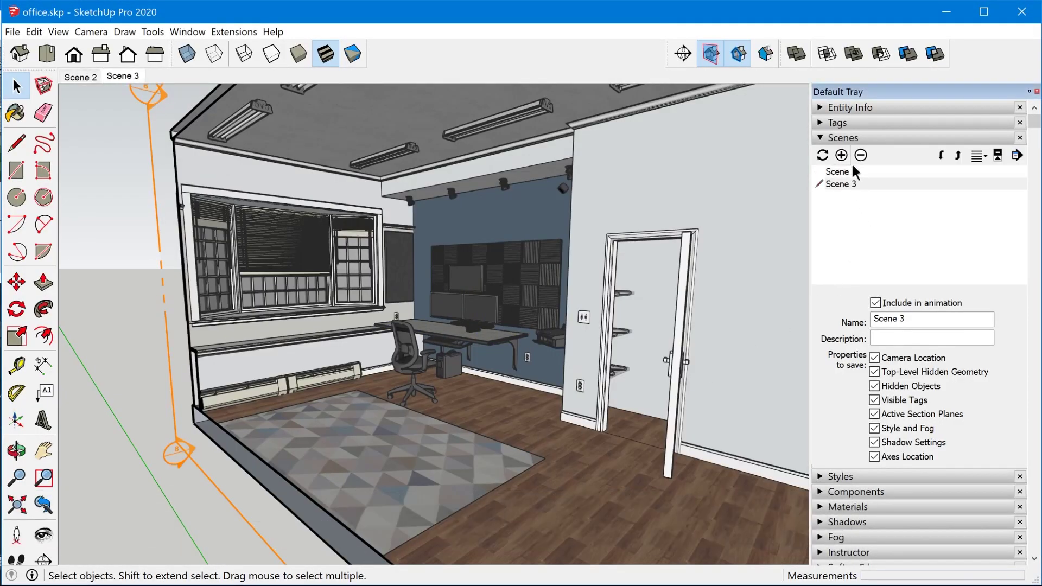
{"action": "double_click", "coordinate": [855, 170]}
{"action": "double_click", "coordinate": [858, 184]}
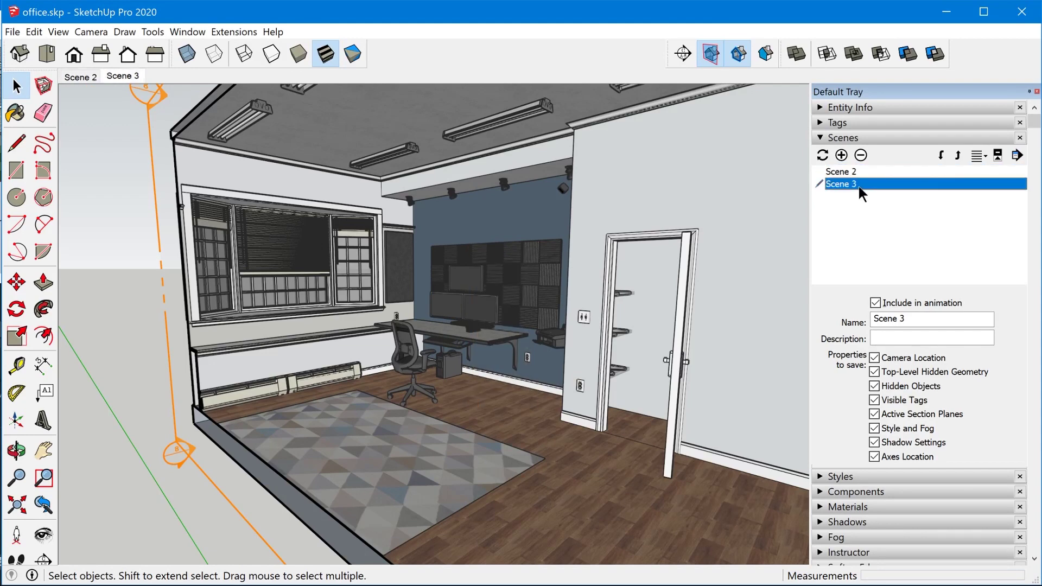
{"action": "double_click", "coordinate": [856, 171]}
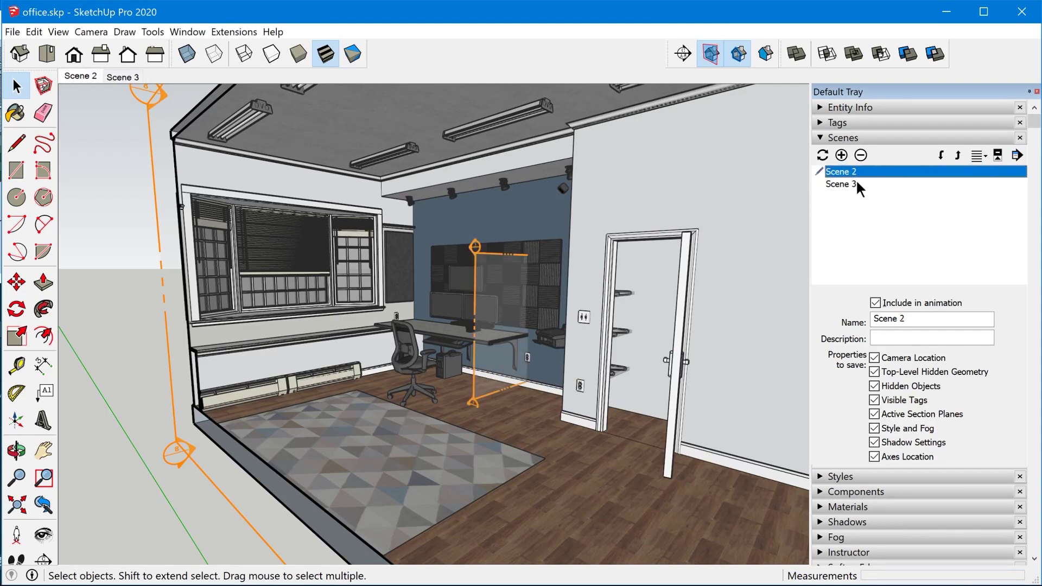
{"action": "double_click", "coordinate": [856, 185]}
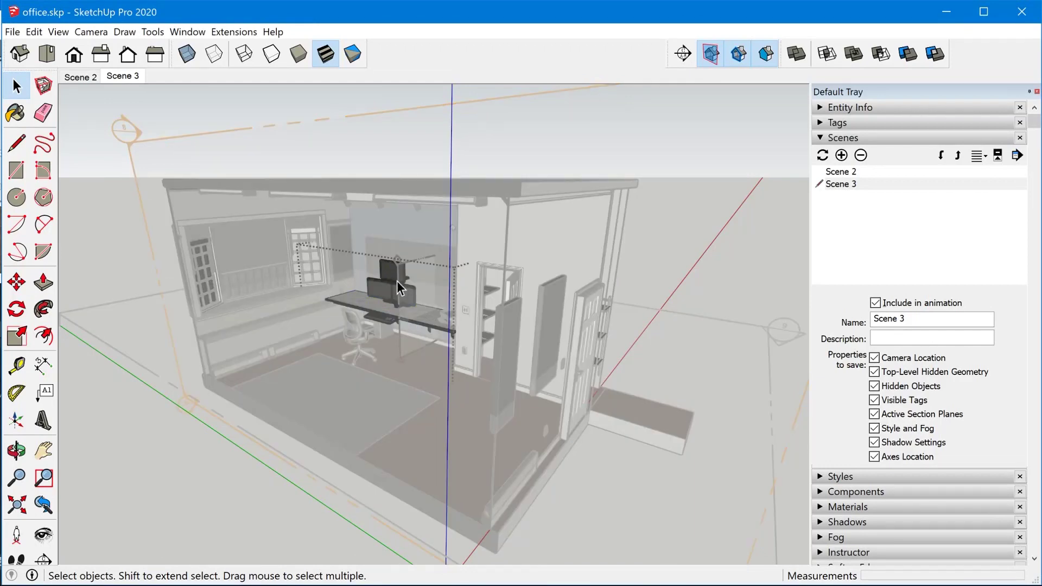
Leave the monitor component and look at the office from the Left view.
{"action": "left_click", "coordinate": [397, 281]}
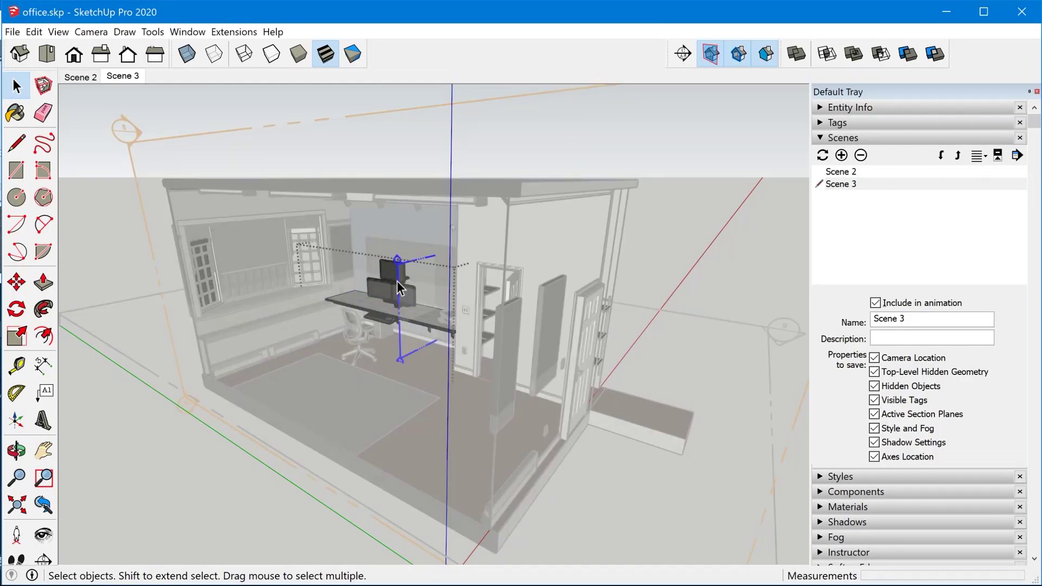
{"action": "left_click", "coordinate": [679, 250]}
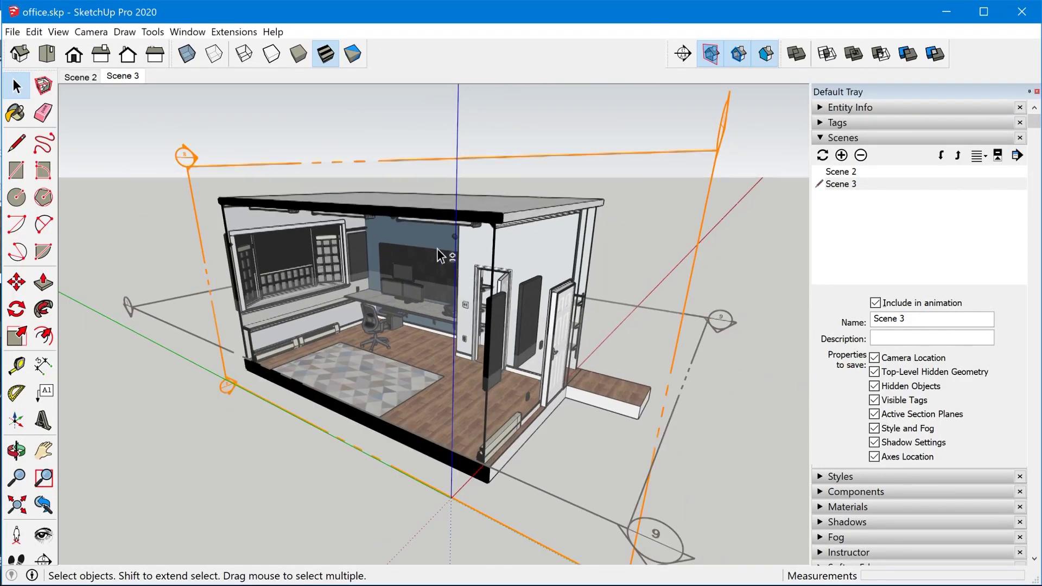
{"action": "left_click", "coordinate": [152, 55]}
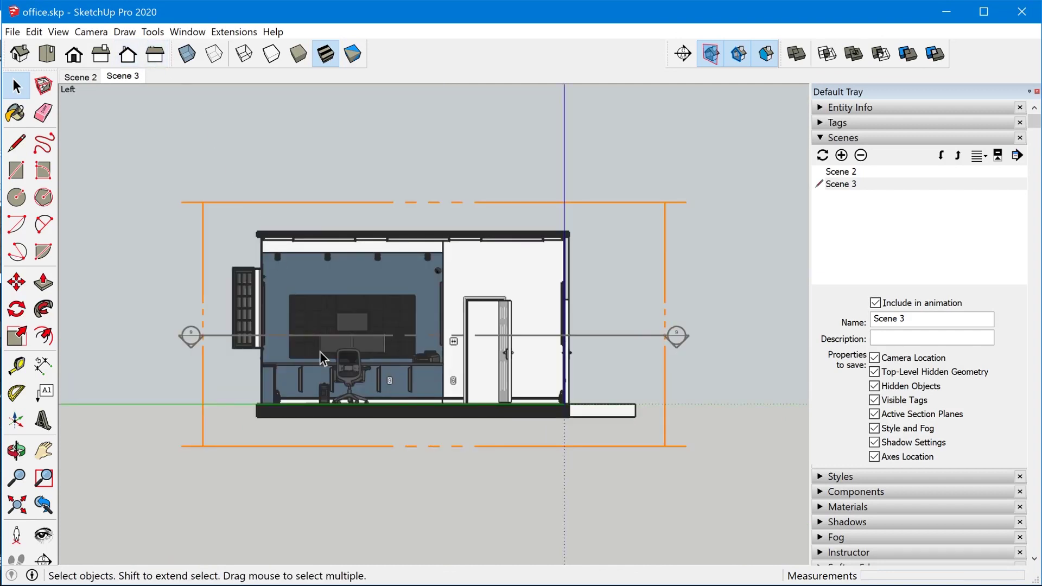
Hide the section plane, keeping the cut, and save Scene 4 with a new style.
{"action": "left_click", "coordinate": [388, 187]}
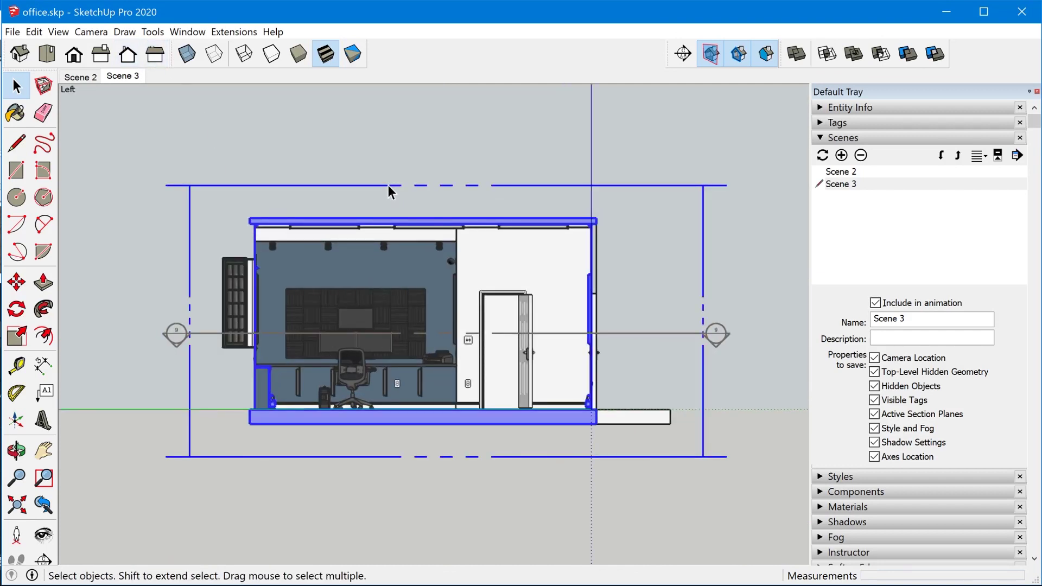
{"action": "key", "text": "shift+ctrl+h"}
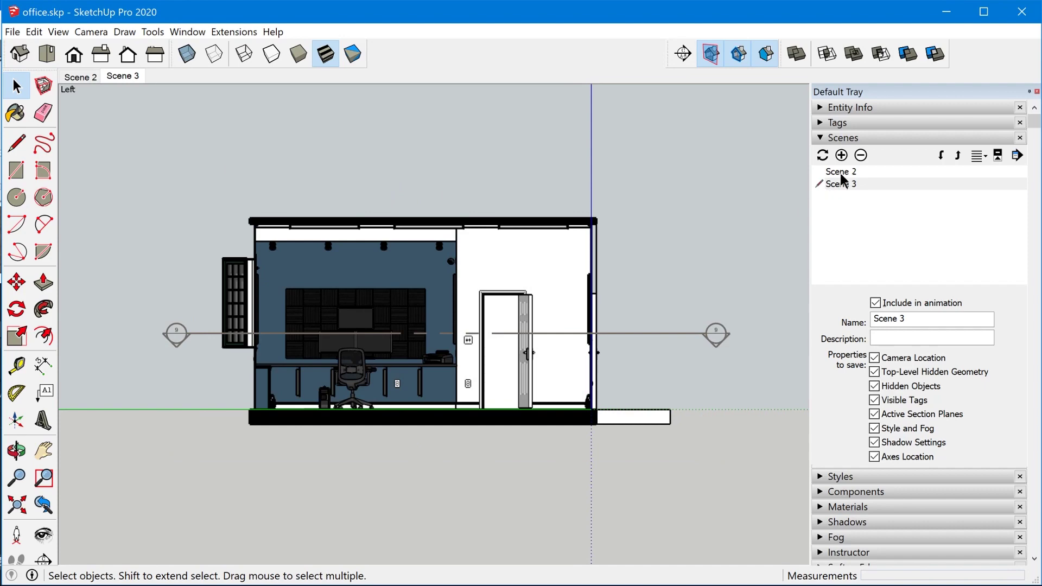
{"action": "left_click", "coordinate": [841, 155]}
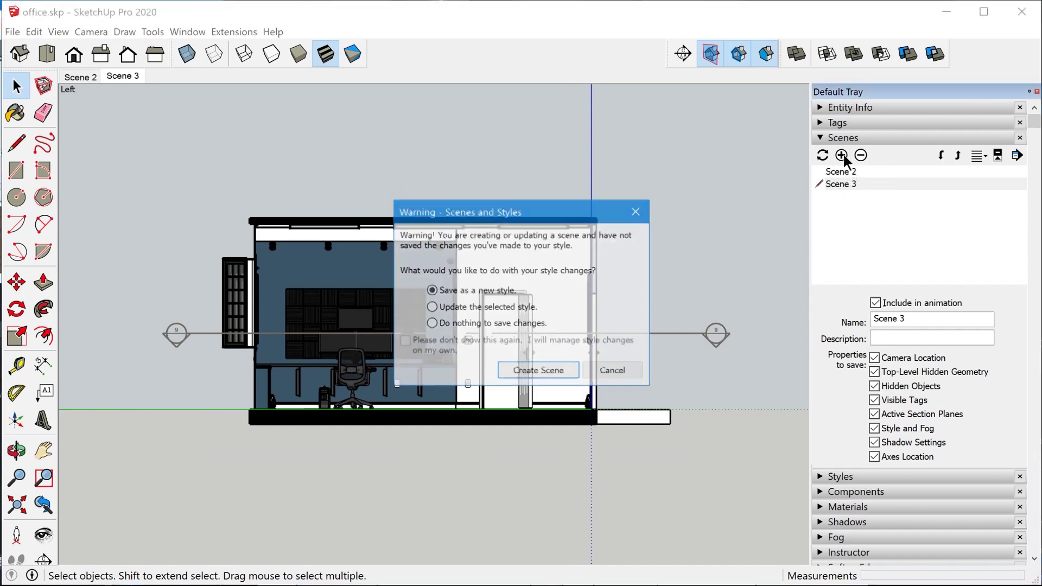
{"action": "left_click", "coordinate": [545, 372]}
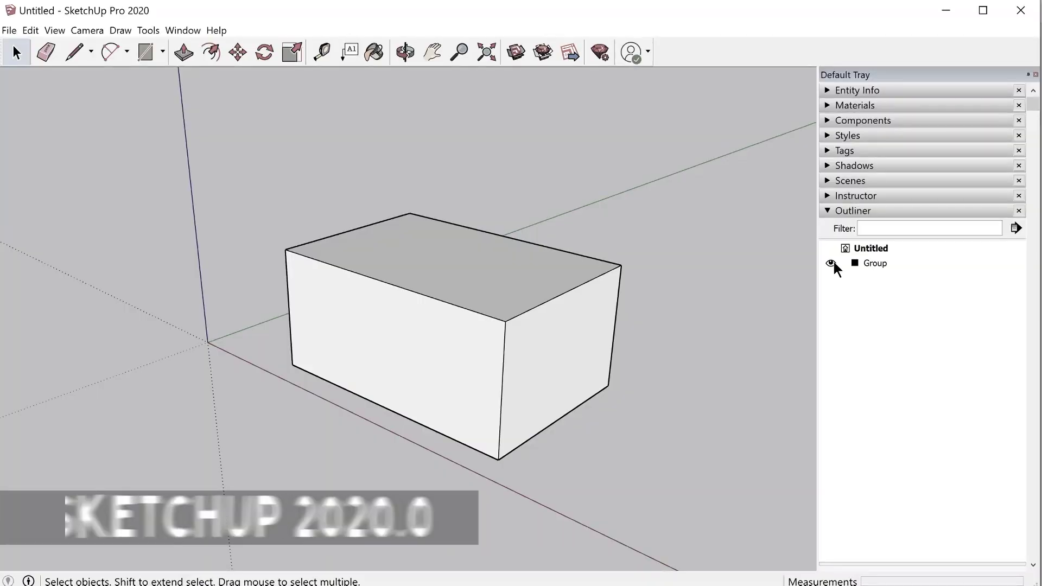
Hide the box group and open it for editing from the Outliner while hidden.
{"action": "left_click", "coordinate": [831, 264]}
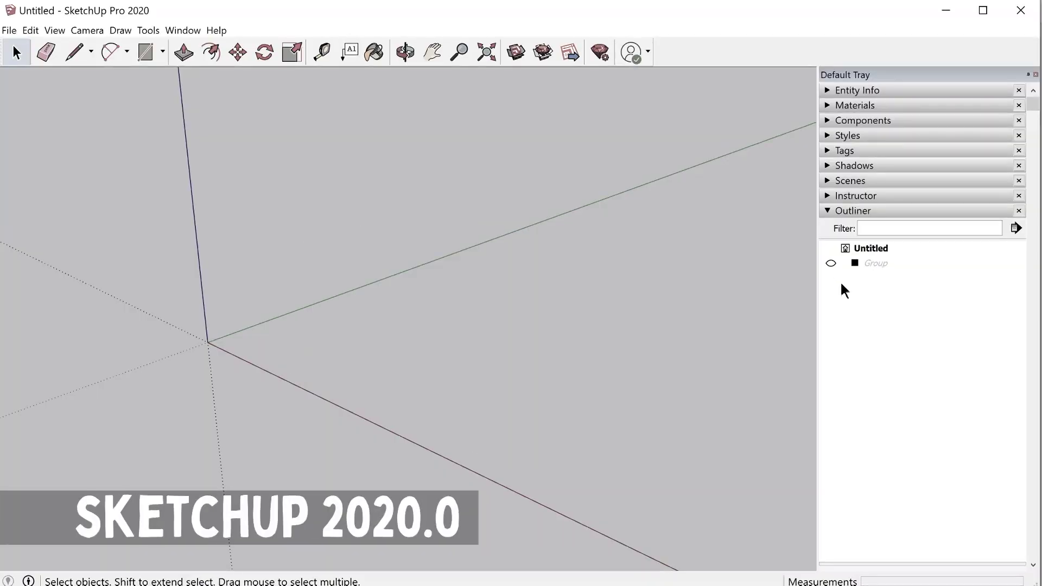
{"action": "left_click", "coordinate": [874, 263]}
{"action": "right_click", "coordinate": [875, 264]}
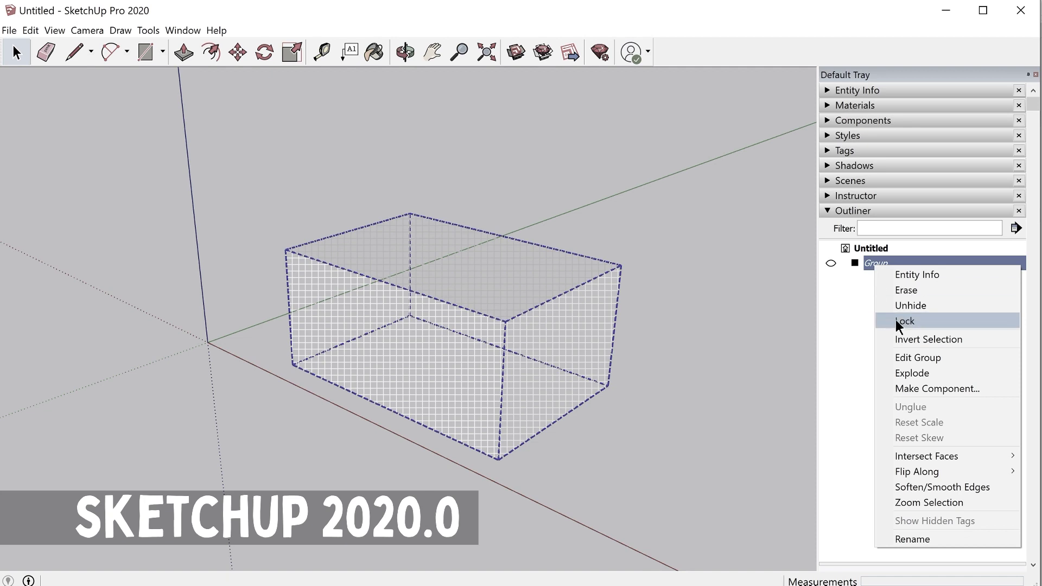
{"action": "left_click", "coordinate": [905, 357]}
{"action": "middle_click_drag", "start_coordinate": [373, 384], "coordinate": [389, 330]}
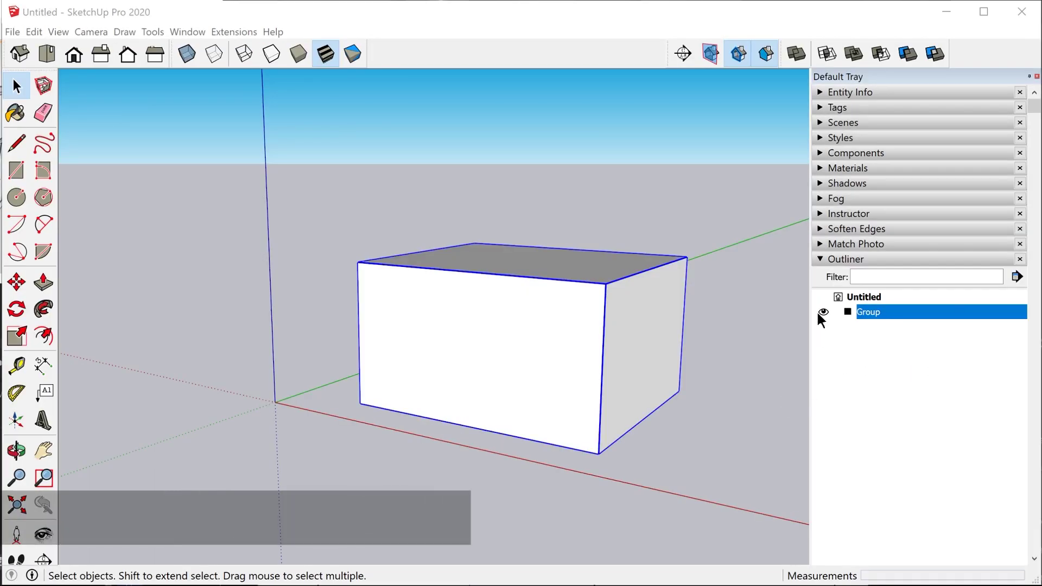
{"action": "left_click", "coordinate": [823, 313]}
{"action": "left_click", "coordinate": [861, 313]}
{"action": "right_click", "coordinate": [864, 315]}
{"action": "left_click", "coordinate": [855, 410]}
{"action": "middle_click_drag", "start_coordinate": [586, 418], "coordinate": [565, 328]}
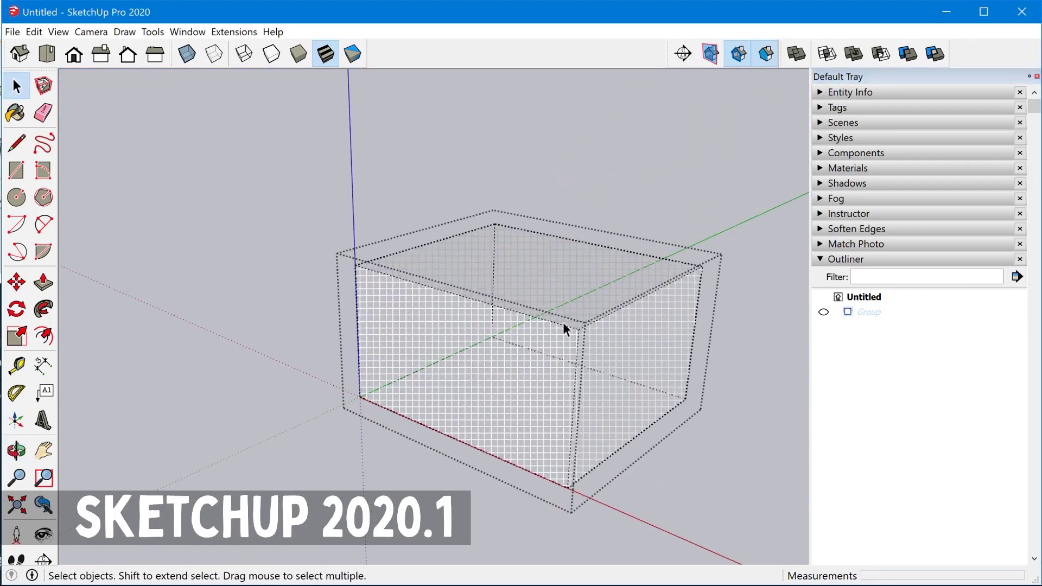
Push one box face inward, exit the group and make it visible again.
{"action": "left_click_drag", "start_coordinate": [633, 378], "coordinate": [525, 353]}
{"action": "key", "text": "space"}
{"action": "left_click", "coordinate": [682, 302]}
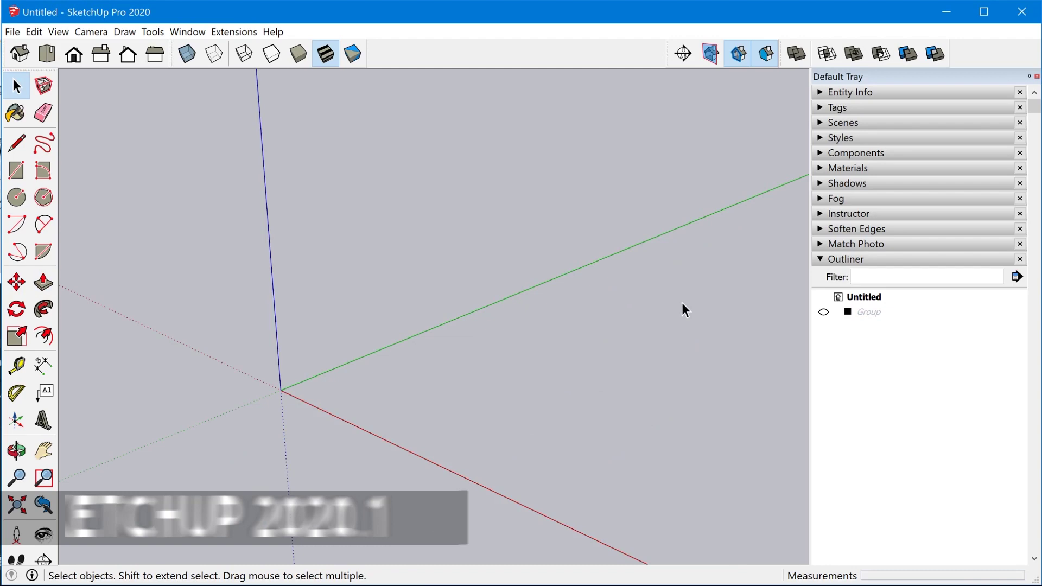
{"action": "left_click", "coordinate": [823, 312]}
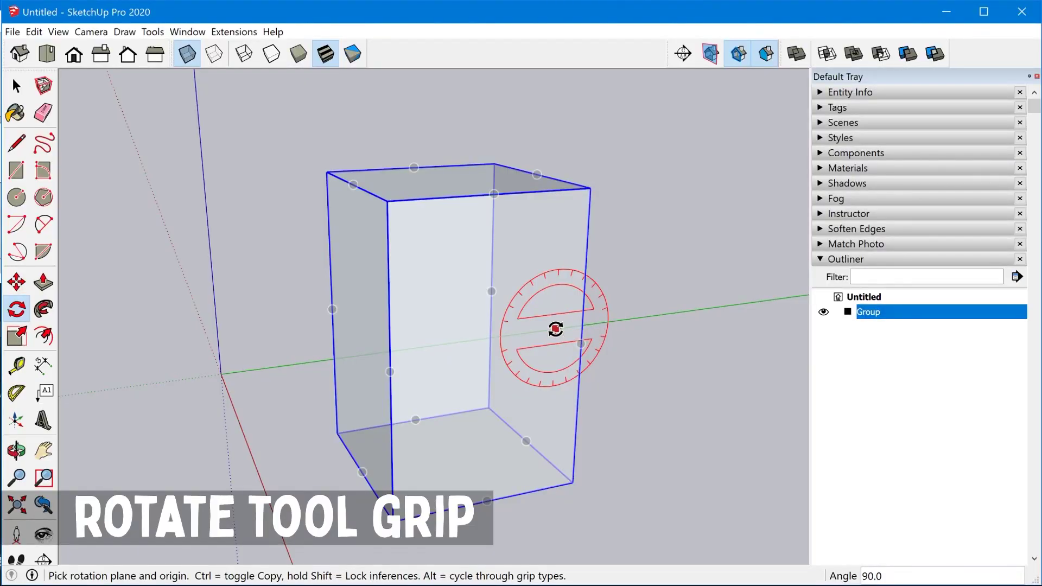
Move the rotation grips to face centres and rotate the box group 90 degrees.
{"action": "key", "text": "alt"}
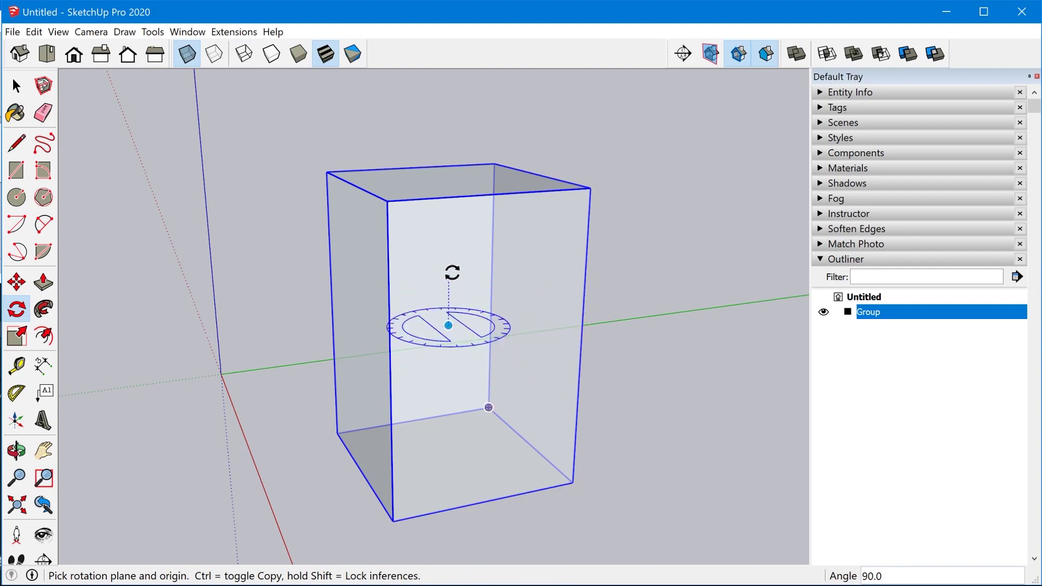
{"action": "left_click_drag", "start_coordinate": [481, 350], "coordinate": [545, 312]}
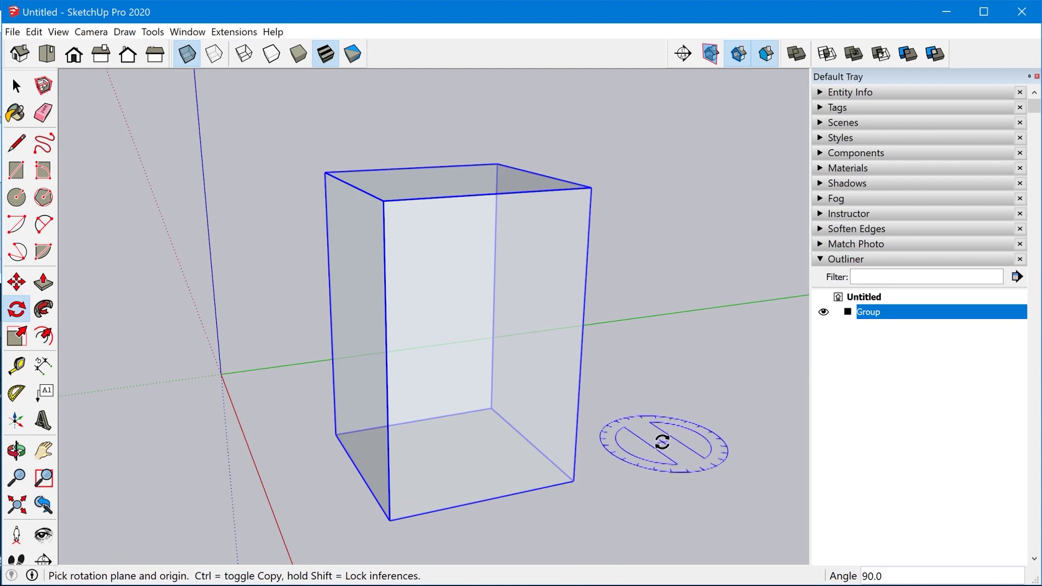
{"action": "key", "text": "m"}
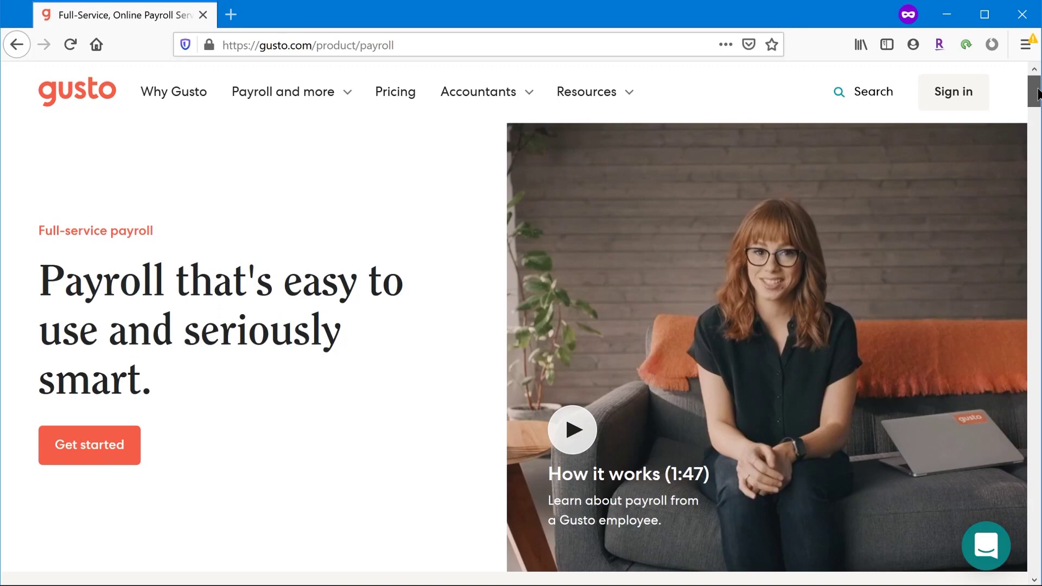
{"action": "left_click_drag", "start_coordinate": [1038, 93], "coordinate": [1038, 123]}
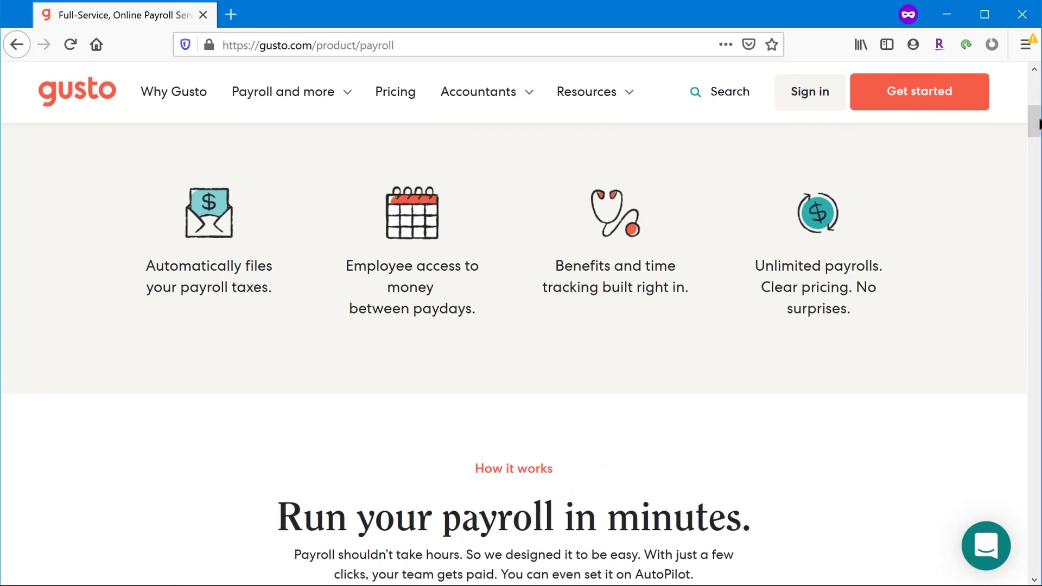
Scroll the Gusto payroll page down to the How it works section.
{"action": "left_click_drag", "start_coordinate": [1038, 124], "coordinate": [1037, 158]}
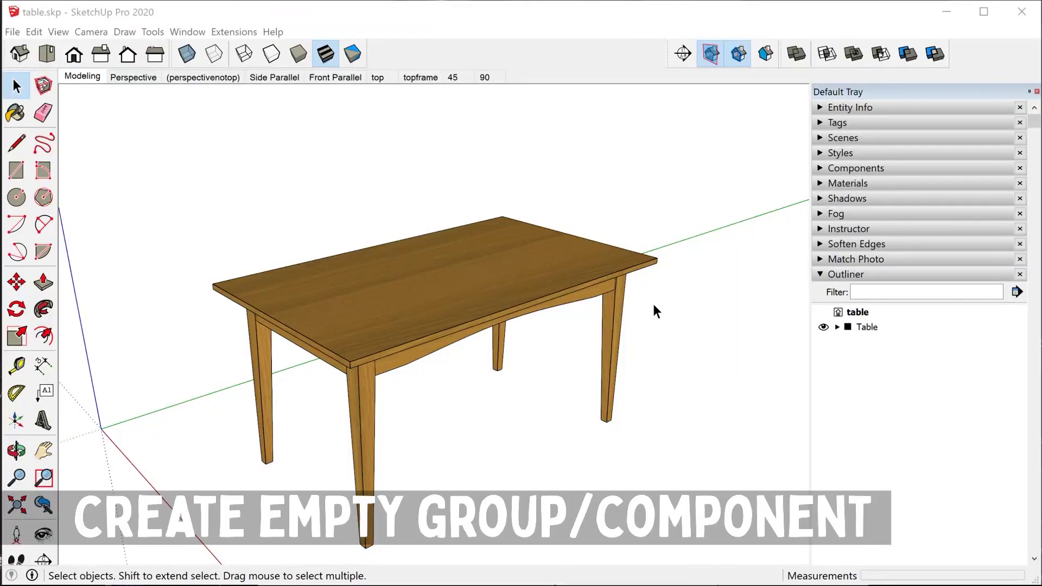
Make an empty group and extrude a rectangle on the tabletop into a cube inside it.
{"action": "right_click", "coordinate": [654, 306]}
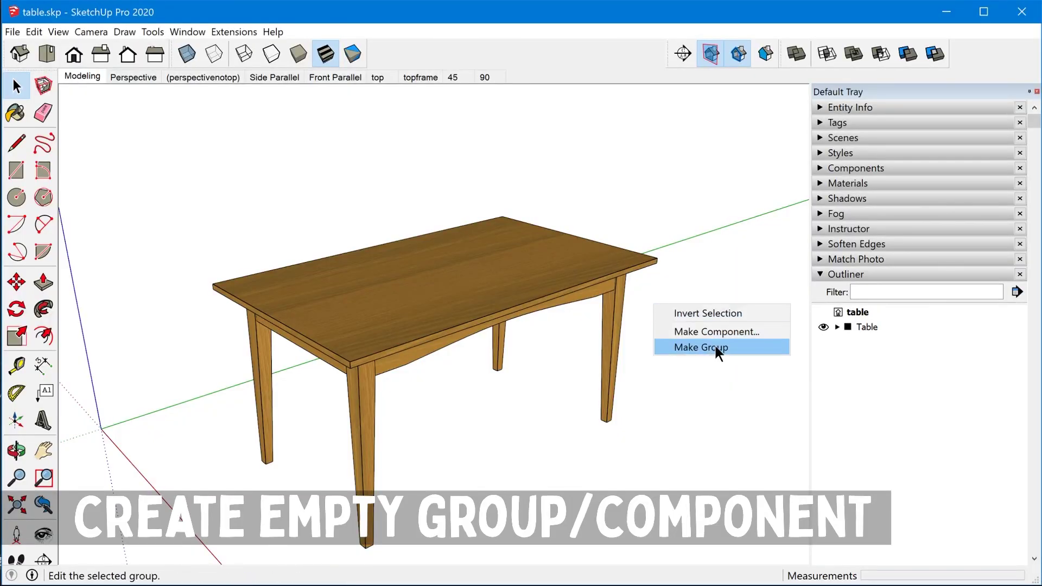
{"action": "left_click", "coordinate": [715, 348]}
{"action": "left_click", "coordinate": [381, 279]}
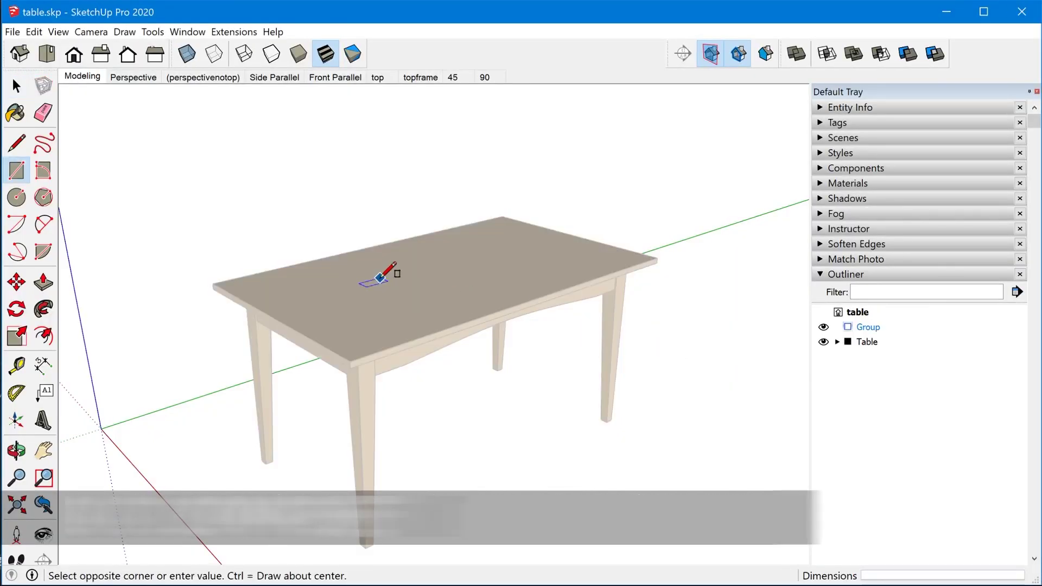
{"action": "left_click", "coordinate": [505, 280]}
{"action": "key", "text": "p"}
{"action": "left_click_drag", "start_coordinate": [433, 283], "coordinate": [442, 202]}
{"action": "key", "text": "space"}
Exit the group and select the cube group, the table, then the cube again.
{"action": "left_click", "coordinate": [565, 190]}
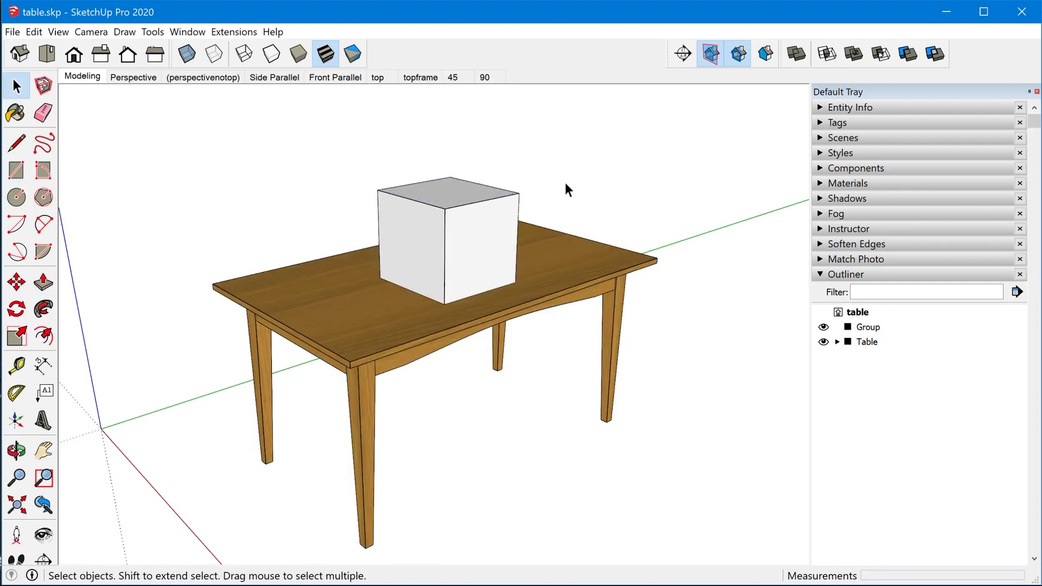
{"action": "left_click", "coordinate": [478, 254]}
{"action": "left_click", "coordinate": [566, 282]}
{"action": "left_click", "coordinate": [492, 253]}
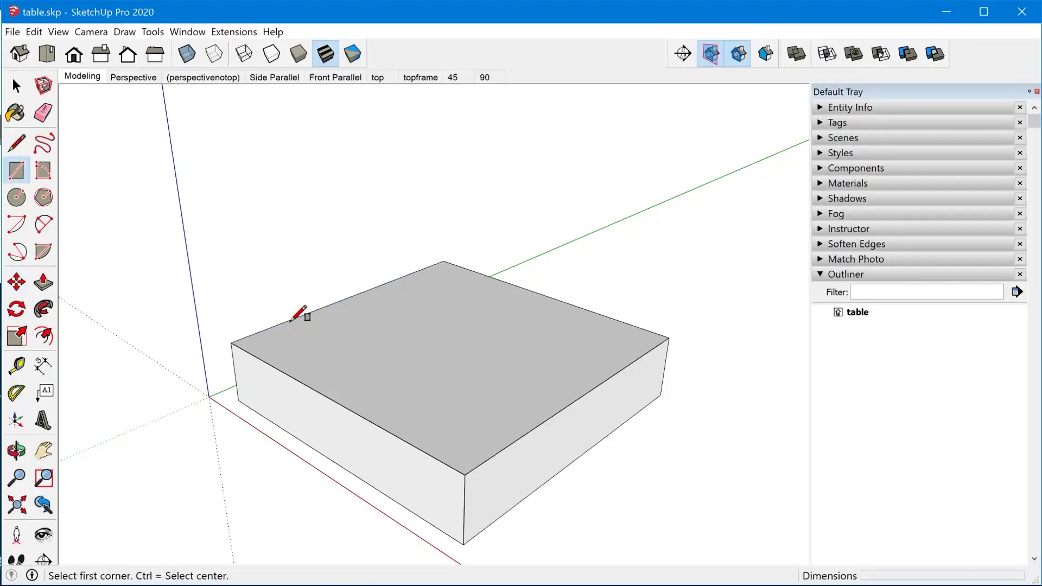
Draw a rectangle across the large box's top face and start raising it.
{"action": "left_click", "coordinate": [232, 342]}
{"action": "left_click", "coordinate": [479, 360]}
{"action": "key", "text": "space"}
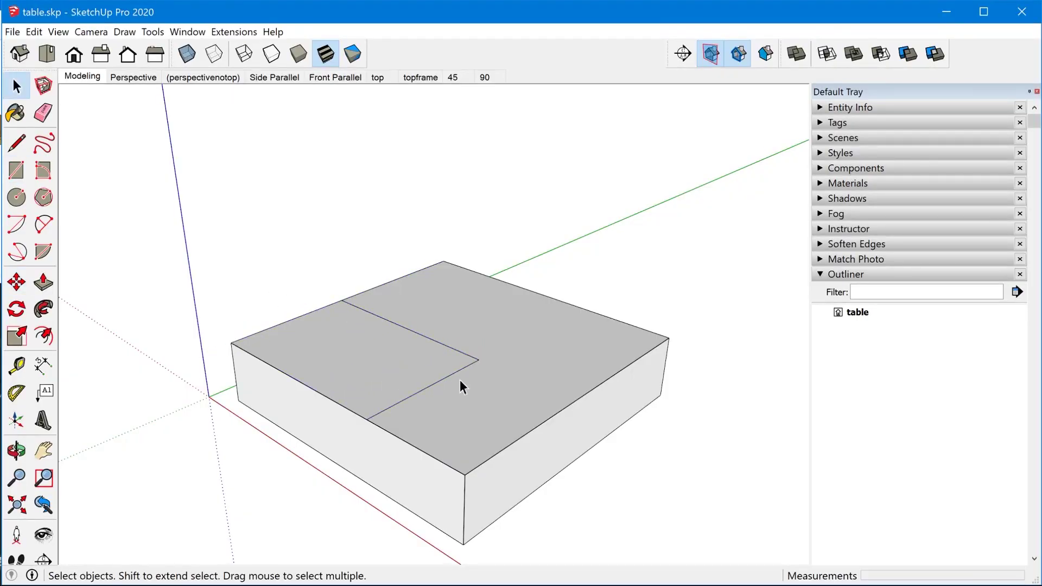
{"action": "left_click", "coordinate": [443, 368]}
{"action": "key", "text": "m"}
{"action": "left_click", "coordinate": [443, 360]}
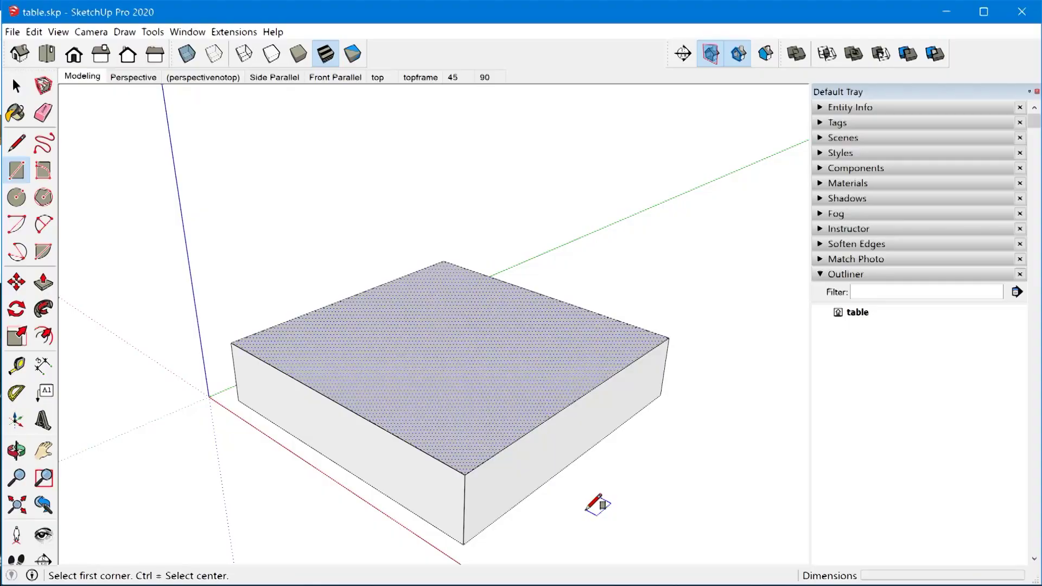
Extrude a small rectangle on the ground into a box and make it a group.
{"action": "left_click", "coordinate": [585, 511]}
{"action": "left_click", "coordinate": [774, 495]}
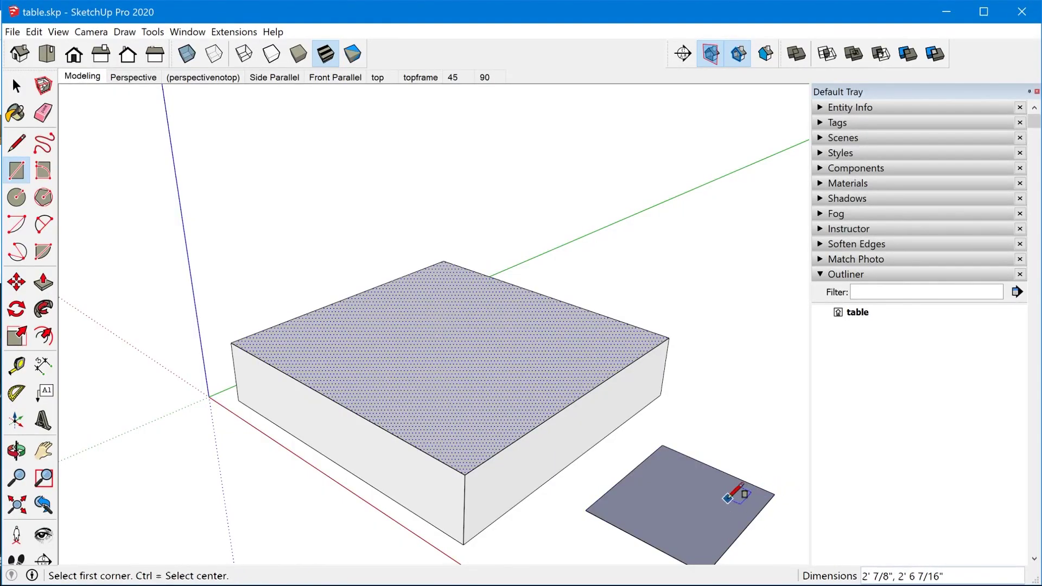
{"action": "key", "text": "p"}
{"action": "left_click", "coordinate": [702, 418]}
{"action": "key", "text": "space"}
{"action": "triple_click", "coordinate": [696, 474]}
{"action": "key", "text": "ctrl+g"}
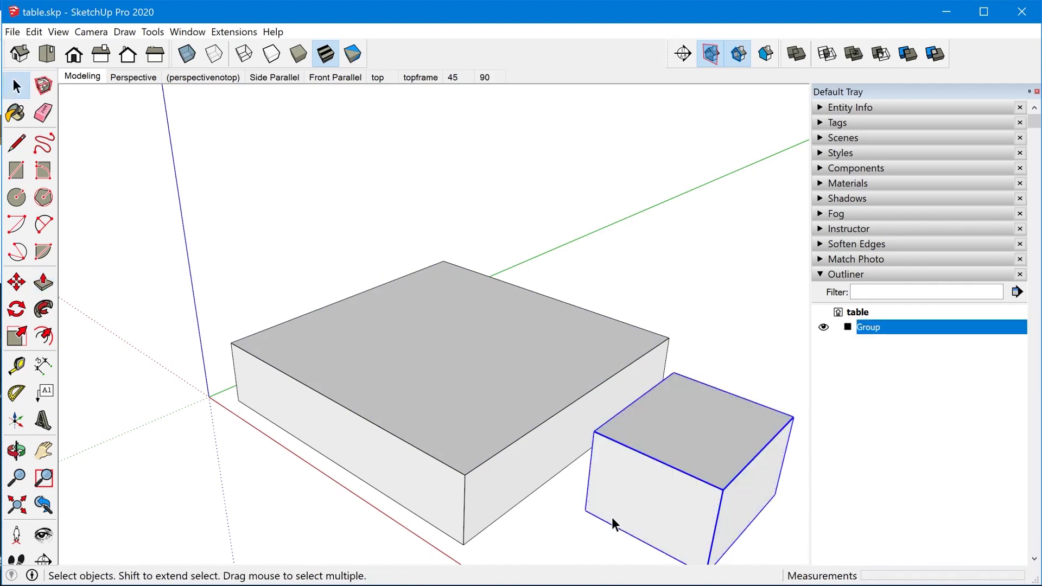
Move the small box group onto the large box's corner.
{"action": "key", "text": "m"}
{"action": "left_click", "coordinate": [590, 511]}
{"action": "left_click", "coordinate": [232, 343]}
{"action": "key", "text": "space"}
{"action": "left_click", "coordinate": [709, 489]}
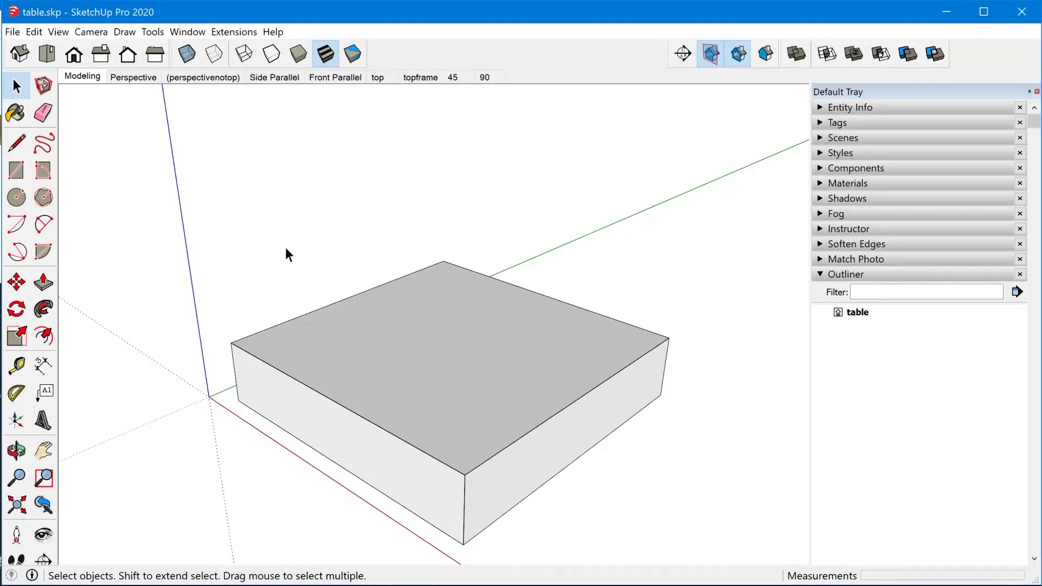
Draw a rectangle on the box top and pull it up into a tall block.
{"action": "right_click", "coordinate": [288, 282]}
{"action": "left_click", "coordinate": [231, 344]}
{"action": "left_click", "coordinate": [433, 352]}
{"action": "key", "text": "p"}
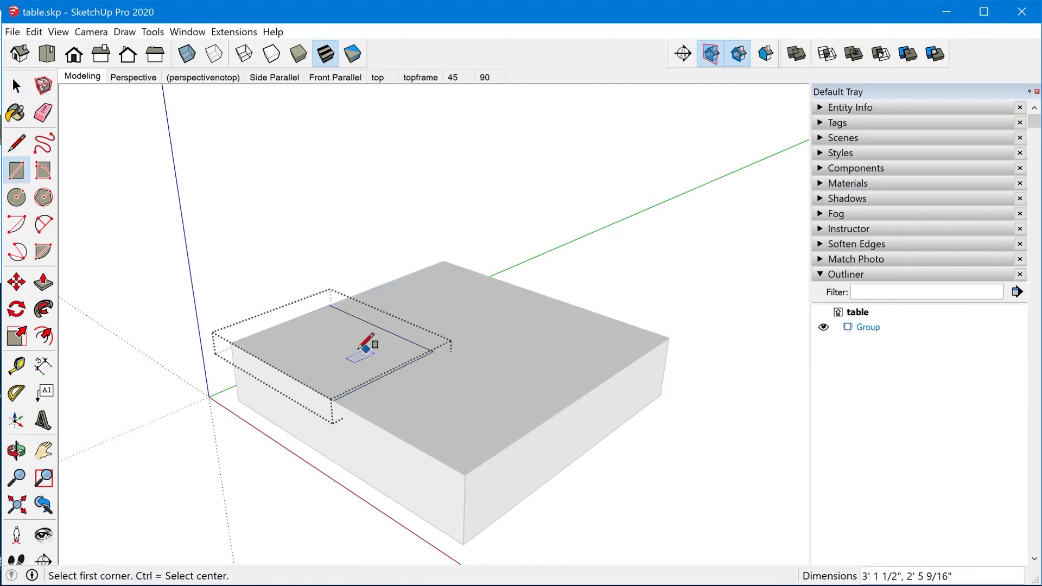
{"action": "left_click", "coordinate": [383, 337]}
{"action": "left_click", "coordinate": [295, 217]}
{"action": "key", "text": "space"}
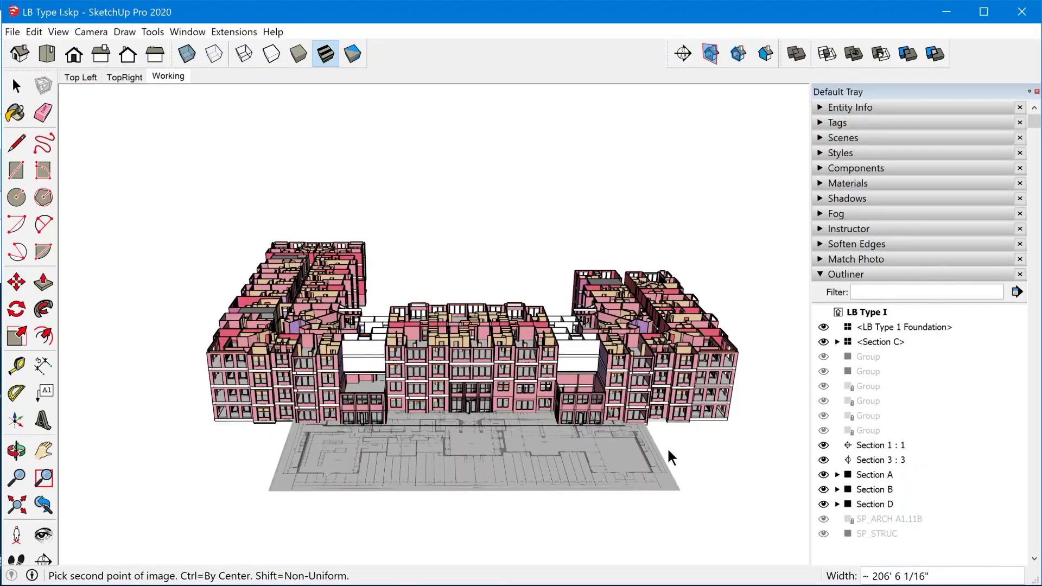
Select the floor-plan image group and open it for editing.
{"action": "left_click", "coordinate": [669, 451]}
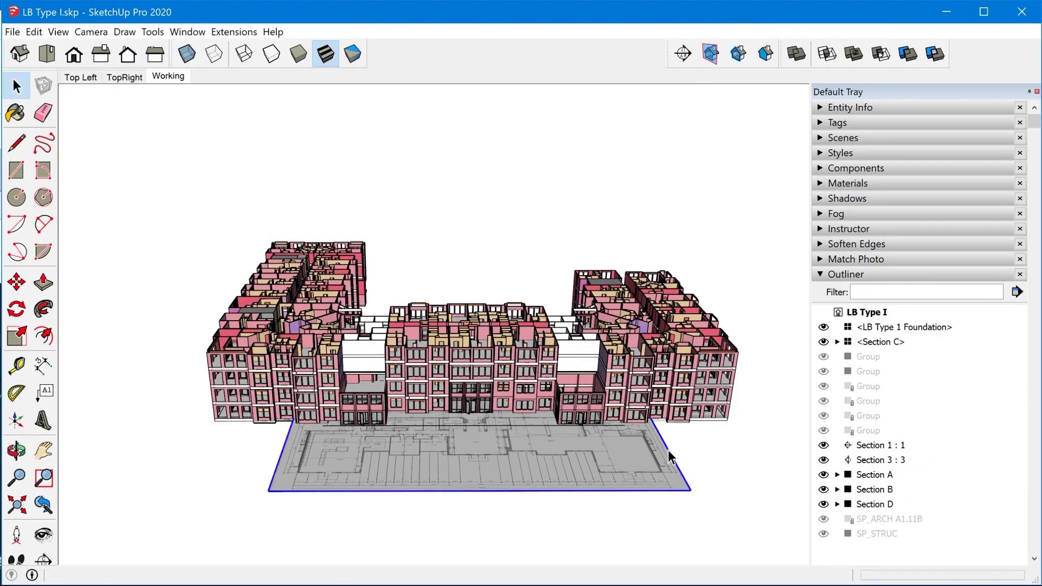
{"action": "double_click", "coordinate": [506, 500]}
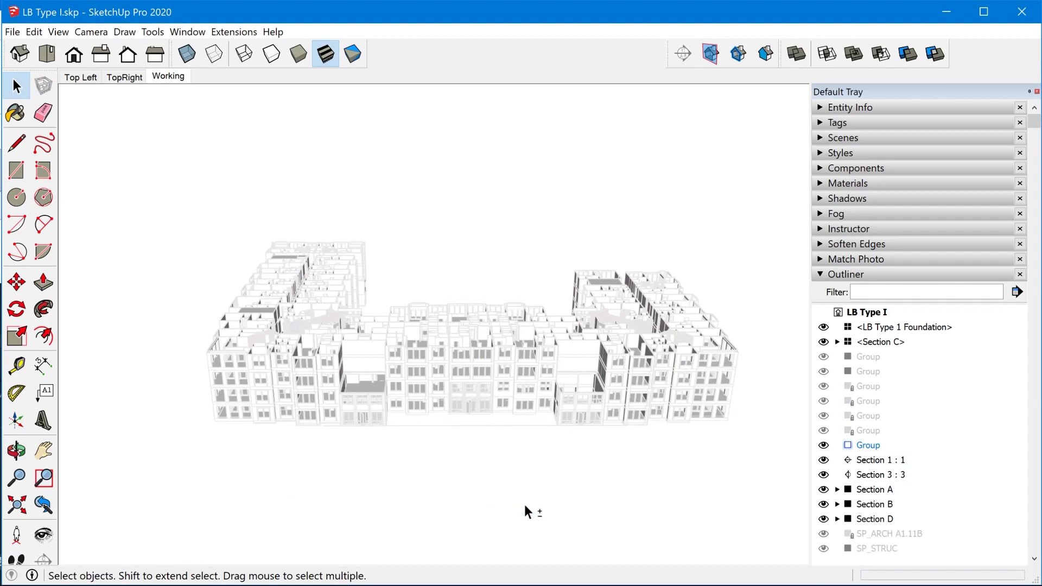
{"action": "scroll", "coordinate": [525, 507], "scroll_direction": "up", "scroll_amount": 3}
{"action": "scroll", "coordinate": [279, 494], "scroll_direction": "up", "scroll_amount": 5}
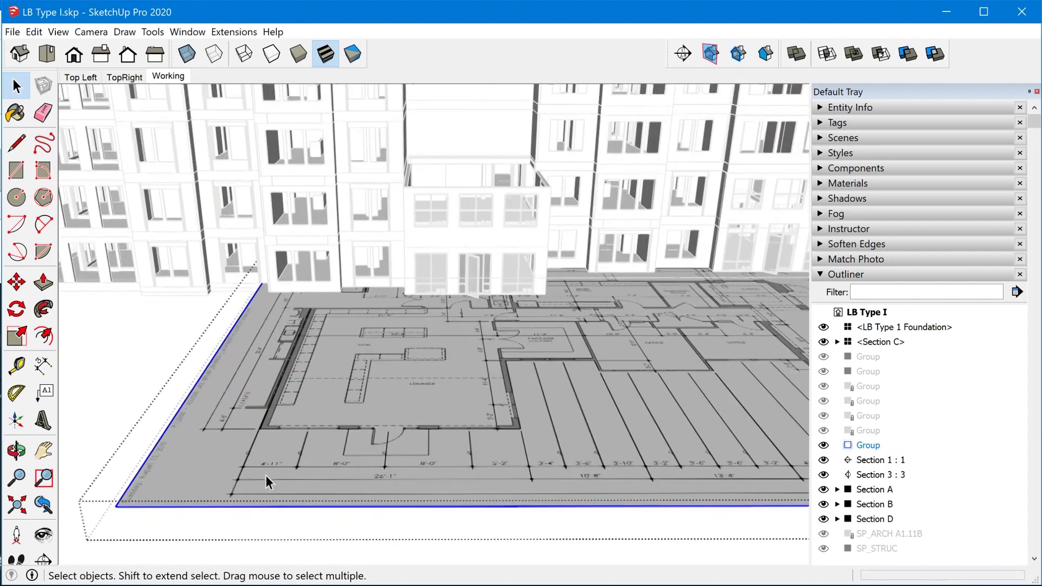
{"action": "scroll", "coordinate": [265, 479], "scroll_direction": "up", "scroll_amount": 2}
Measure the plan's bottom edge with Tape Measure and resize the group so it reads 149'.
{"action": "key", "text": "t"}
{"action": "left_click", "coordinate": [180, 516]}
{"action": "scroll", "coordinate": [70, 496], "scroll_direction": "down", "scroll_amount": 6}
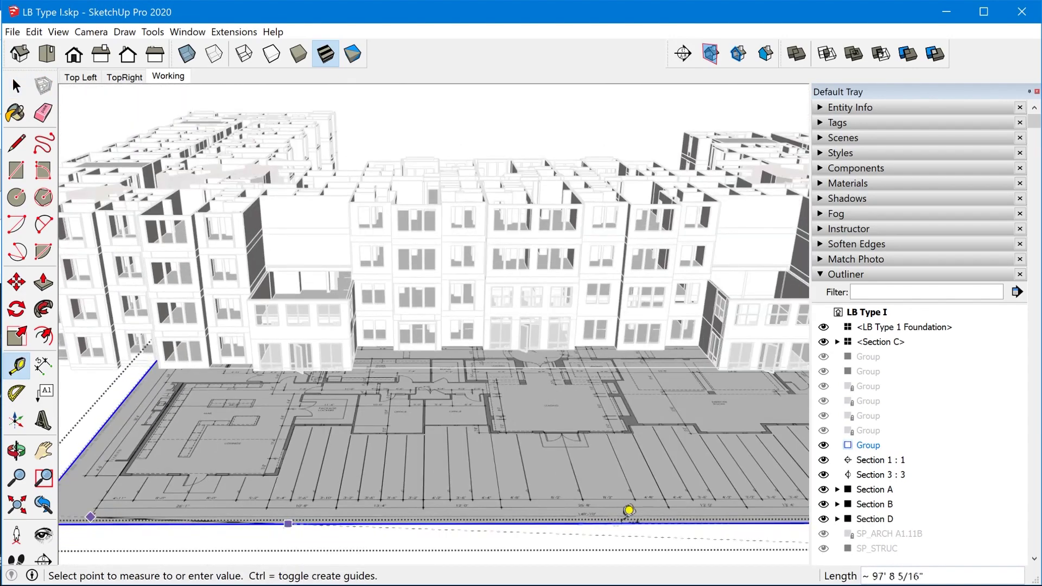
{"action": "scroll", "coordinate": [628, 510], "scroll_direction": "up", "scroll_amount": 2}
{"action": "scroll", "coordinate": [262, 484], "scroll_direction": "down", "scroll_amount": 3}
{"action": "scroll", "coordinate": [722, 494], "scroll_direction": "up", "scroll_amount": 5}
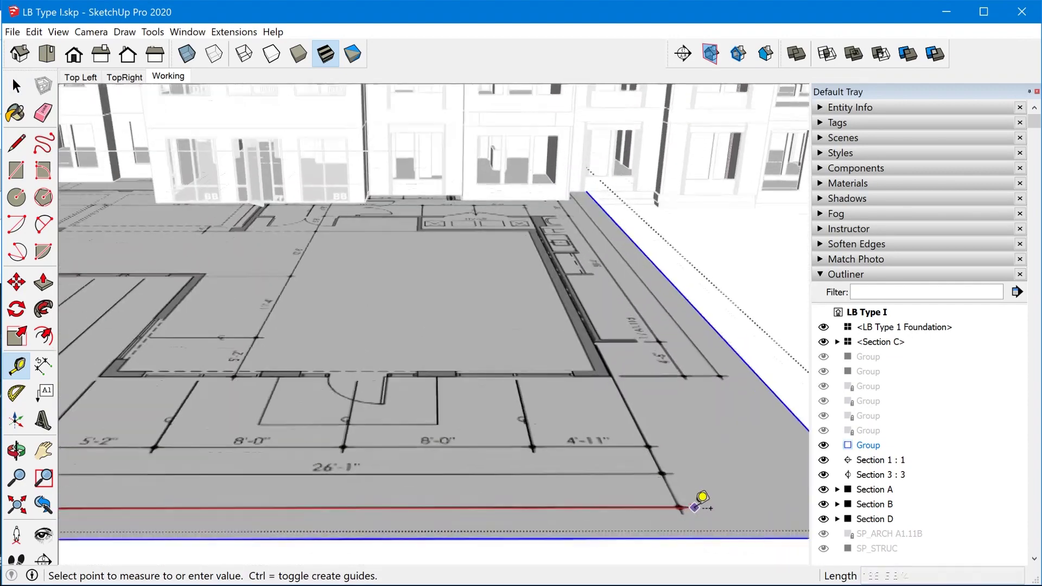
{"action": "scroll", "coordinate": [699, 502], "scroll_direction": "up", "scroll_amount": 2}
{"action": "left_click", "coordinate": [676, 505]}
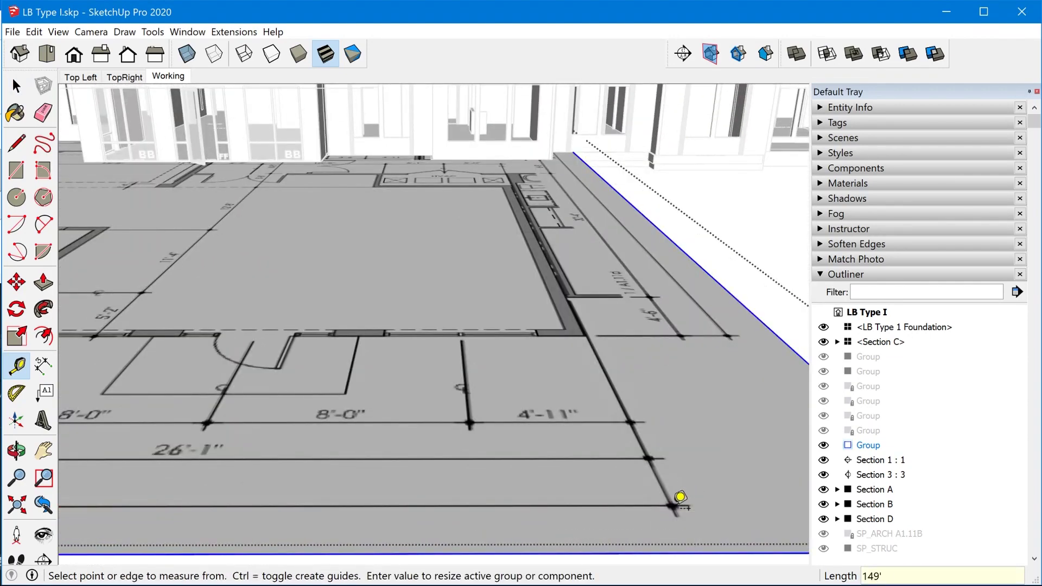
{"action": "key", "text": "Return"}
{"action": "left_click", "coordinate": [549, 337]}
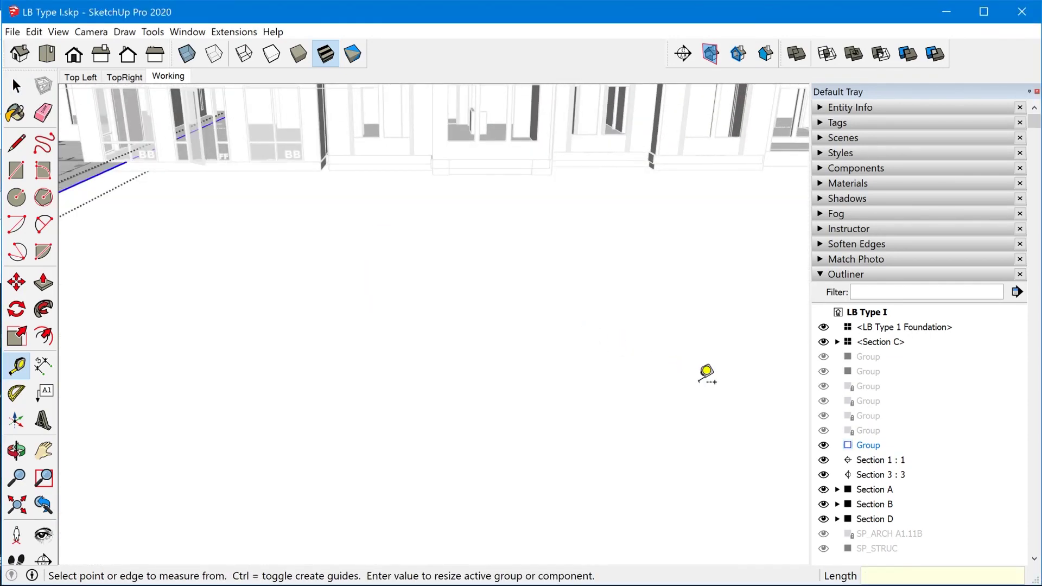
Exit the group and move the rescaled floor plan back under the building.
{"action": "scroll", "coordinate": [718, 383], "scroll_direction": "down", "scroll_amount": 5}
{"action": "key", "text": "space"}
{"action": "key", "text": "Escape"}
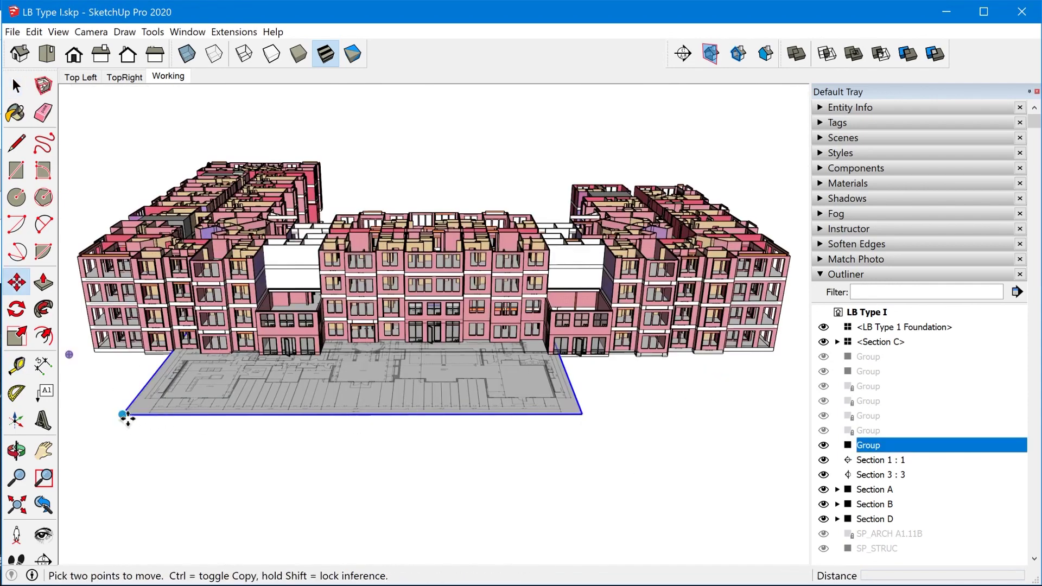
{"action": "left_click", "coordinate": [122, 414]}
{"action": "left_click", "coordinate": [375, 343]}
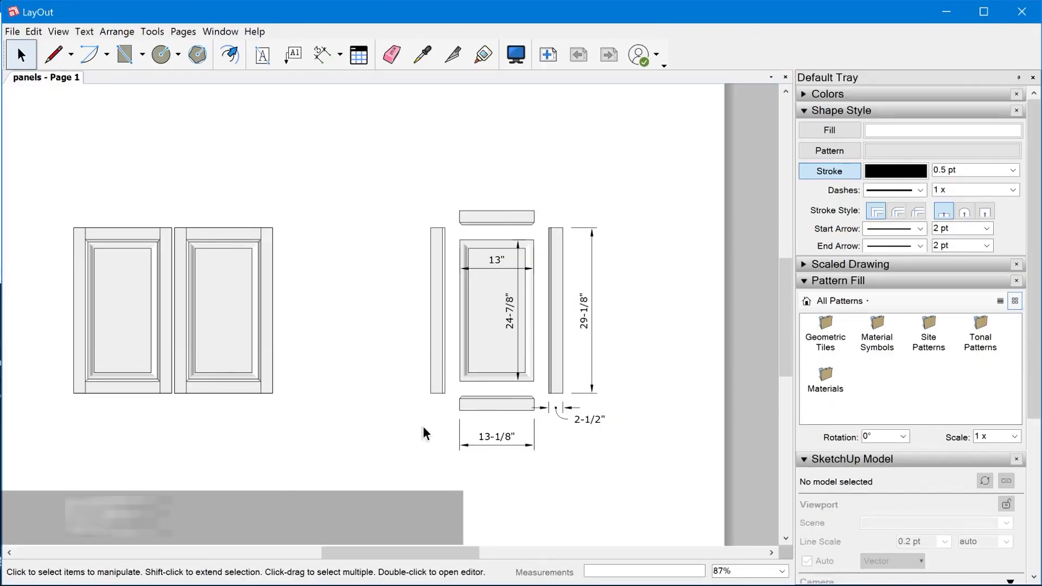
Box-select the bottom rail with its dimensions and drag the drawing down and to the right.
{"action": "left_click_drag", "start_coordinate": [436, 369], "coordinate": [657, 503]}
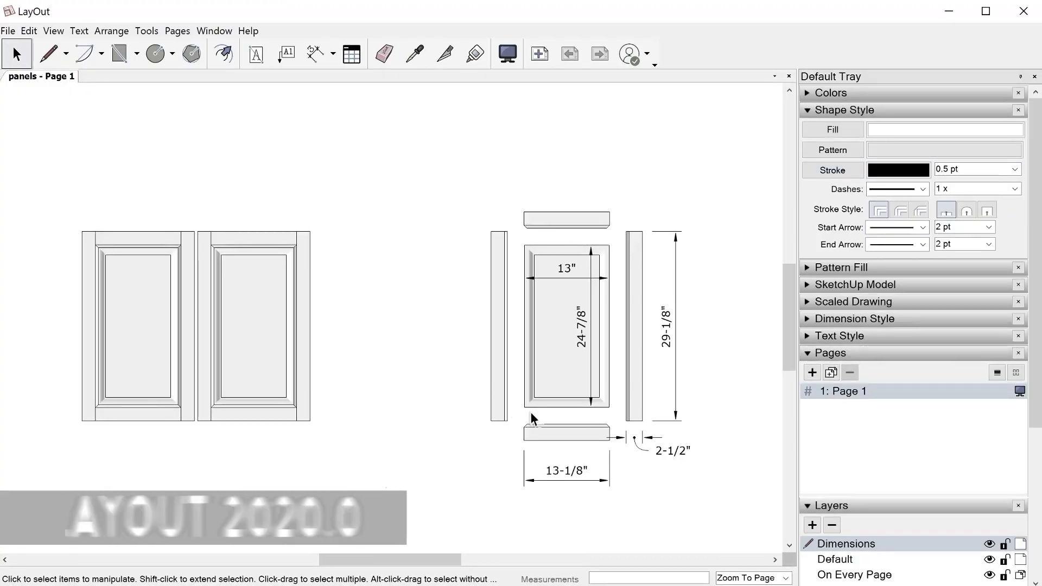
{"action": "mouse_move", "coordinate": [497, 389]}
{"action": "left_mouse_down"}
{"action": "mouse_move", "coordinate": [675, 491]}
{"action": "mouse_move", "coordinate": [552, 422]}
{"action": "mouse_move", "coordinate": [477, 399]}
{"action": "left_mouse_up"}
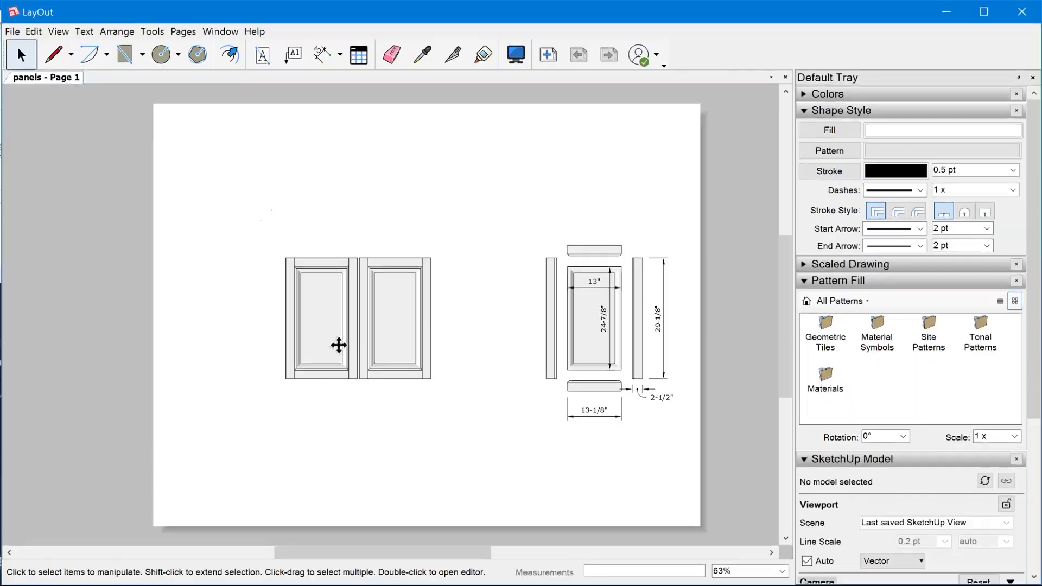
Move the door-panel viewport toward the top-left of the LayOut page and deselect it.
{"action": "left_click", "coordinate": [338, 346]}
{"action": "left_click_drag", "start_coordinate": [395, 360], "coordinate": [287, 250]}
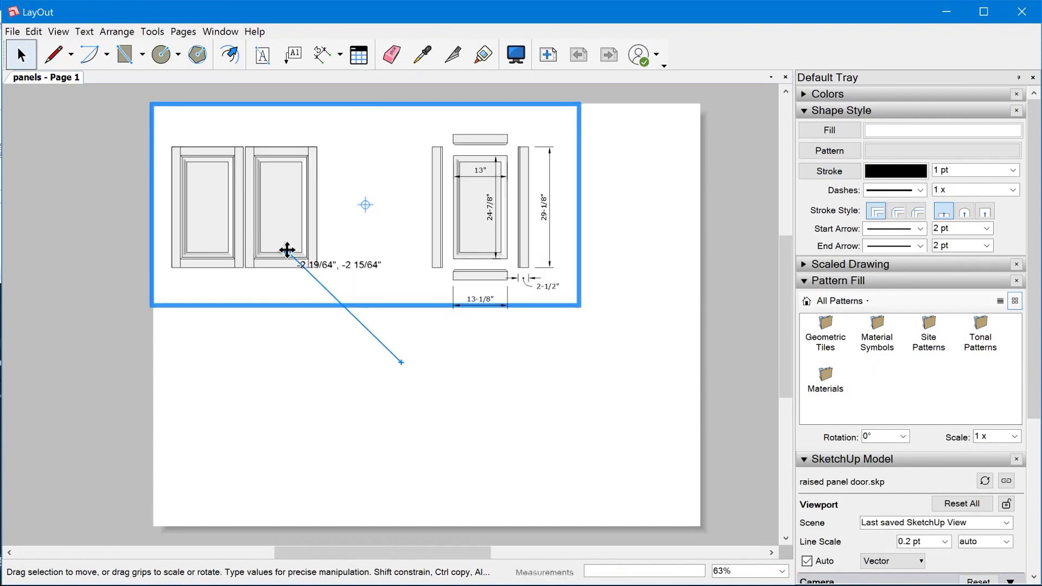
{"action": "left_click", "coordinate": [612, 392]}
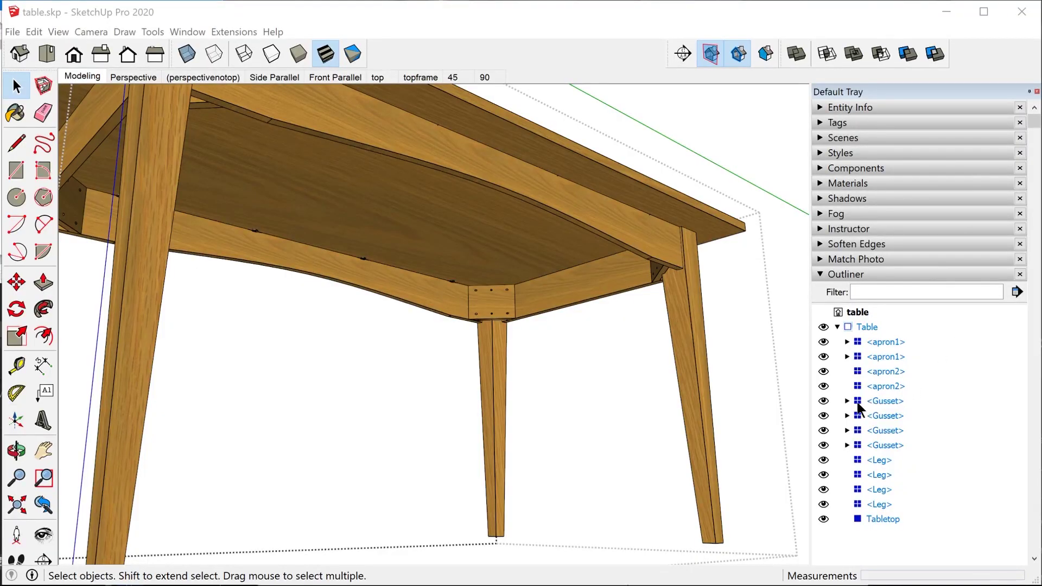
Hide the table's four Gusset components from the Outliner.
{"action": "left_click", "coordinate": [875, 401]}
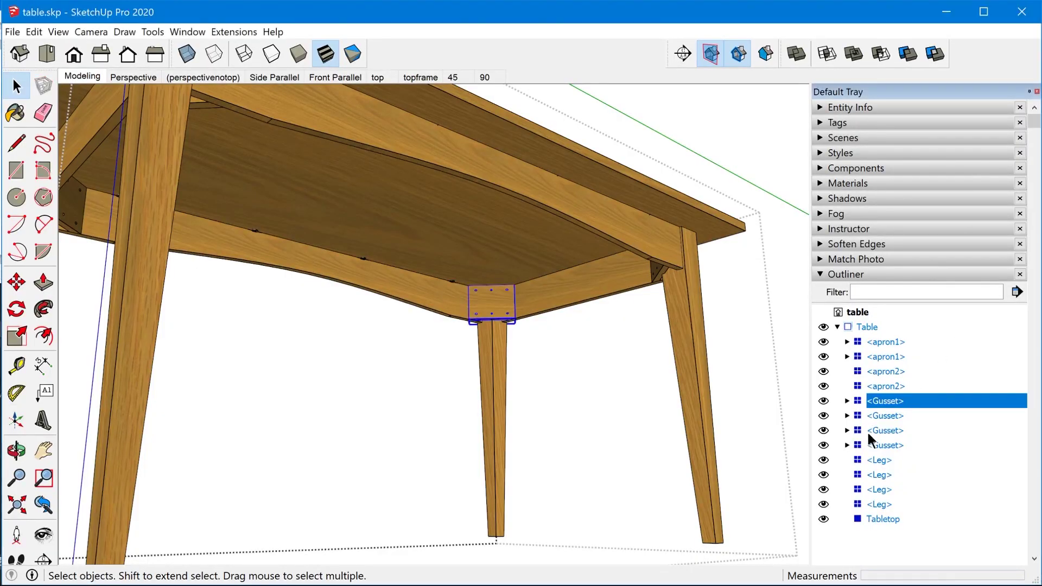
{"action": "left_click", "coordinate": [859, 445], "text": "shift"}
{"action": "left_click", "coordinate": [823, 445]}
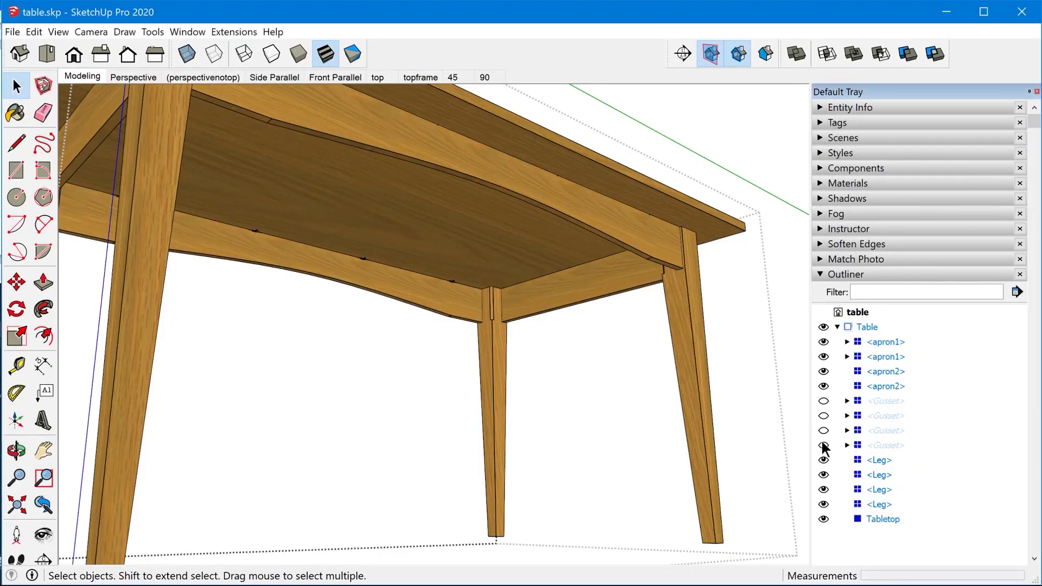